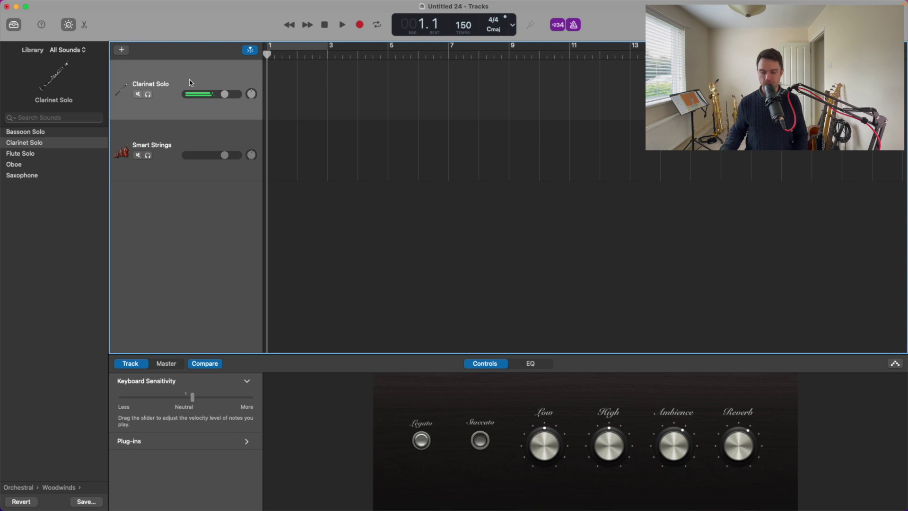
- Record a two-bar rhythm on a repeated D note on the Clarinet Solo track and return the playhead to bar 1
{"action": "left_click", "coordinate": [321, 49]}
{"action": "left_click", "coordinate": [322, 49]}
{"action": "left_click", "coordinate": [360, 26]}
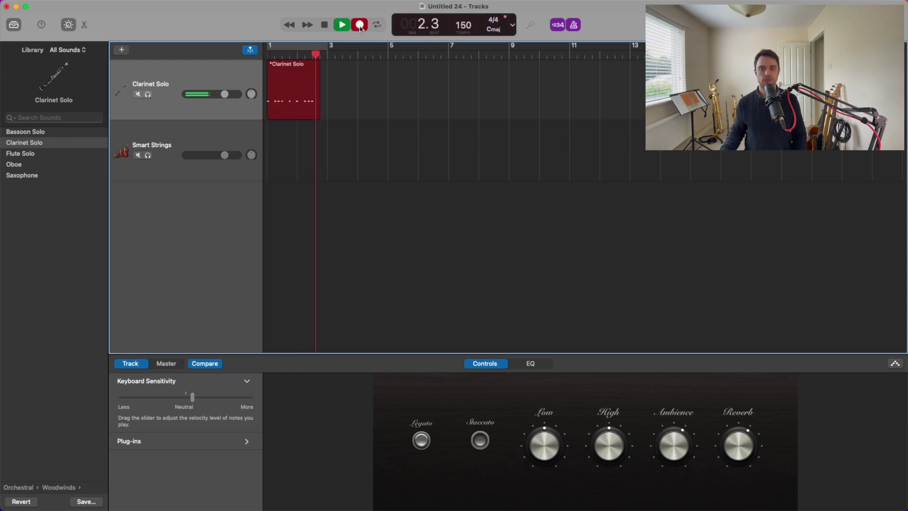
{"action": "left_click", "coordinate": [324, 25]}
{"action": "left_click", "coordinate": [324, 24]}
- Open the recorded clarinet region in the Piano Roll and quantise all its notes to 1/16 Note
{"action": "double_click", "coordinate": [315, 87]}
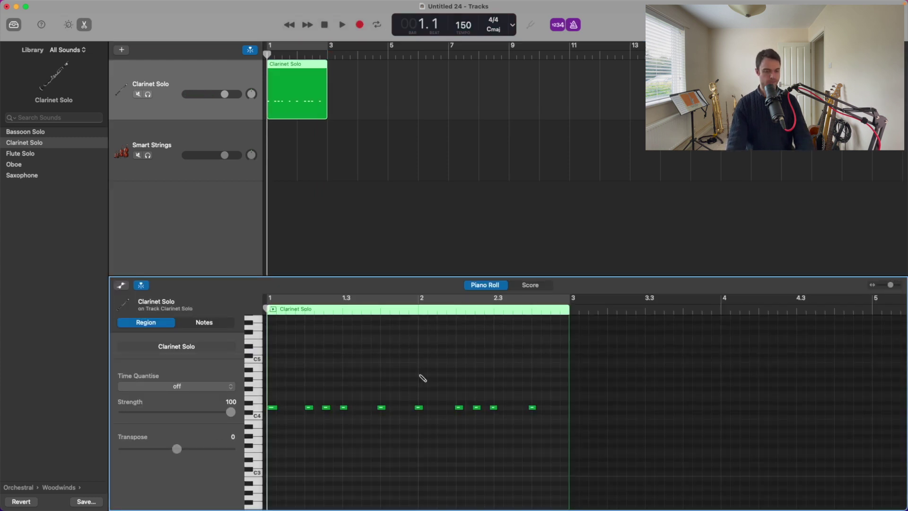
{"action": "key", "text": "super+a"}
{"action": "left_click", "coordinate": [227, 357]}
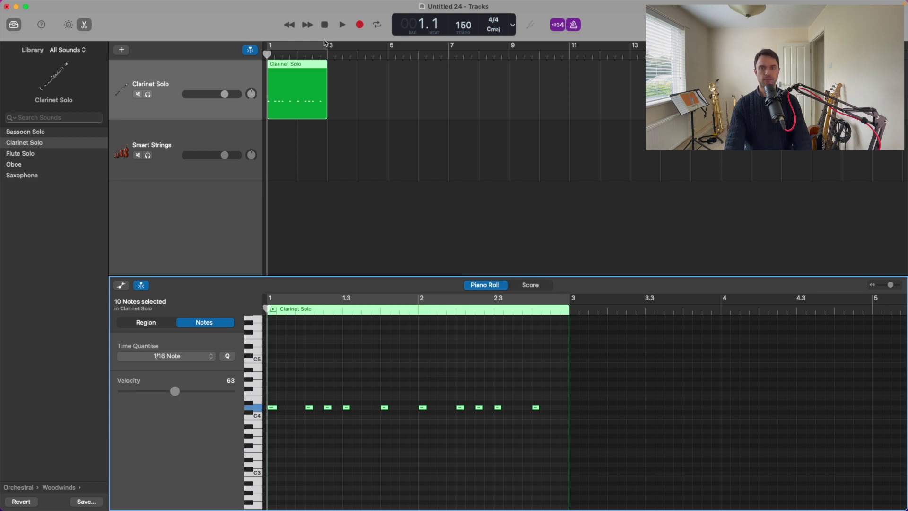
- Loop bars 1 to 2 and play the clarinet rhythm with the Smart Strings track selected for live chords
{"action": "left_click", "coordinate": [209, 141]}
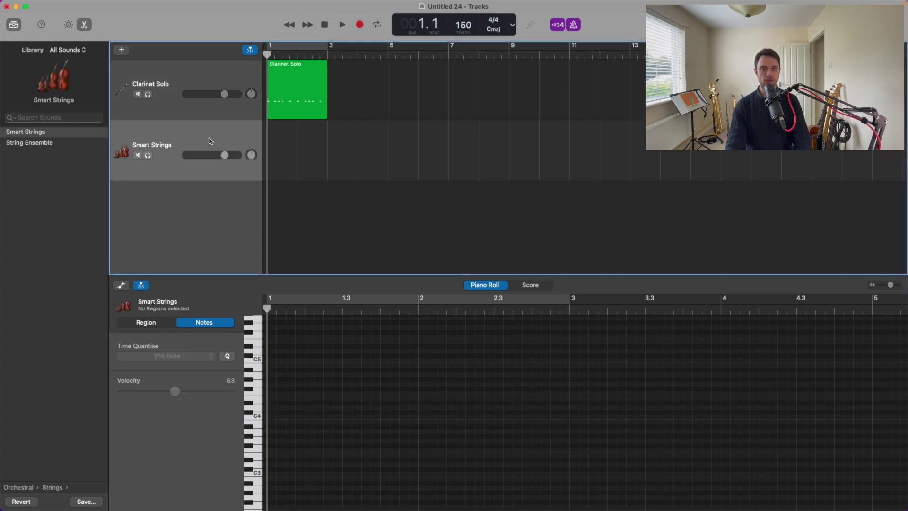
{"action": "left_click", "coordinate": [306, 47]}
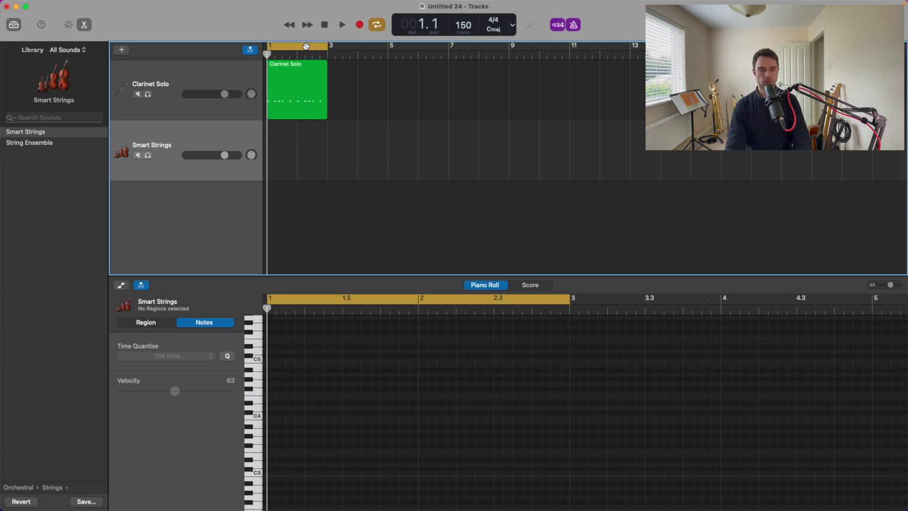
{"action": "left_click", "coordinate": [341, 25]}
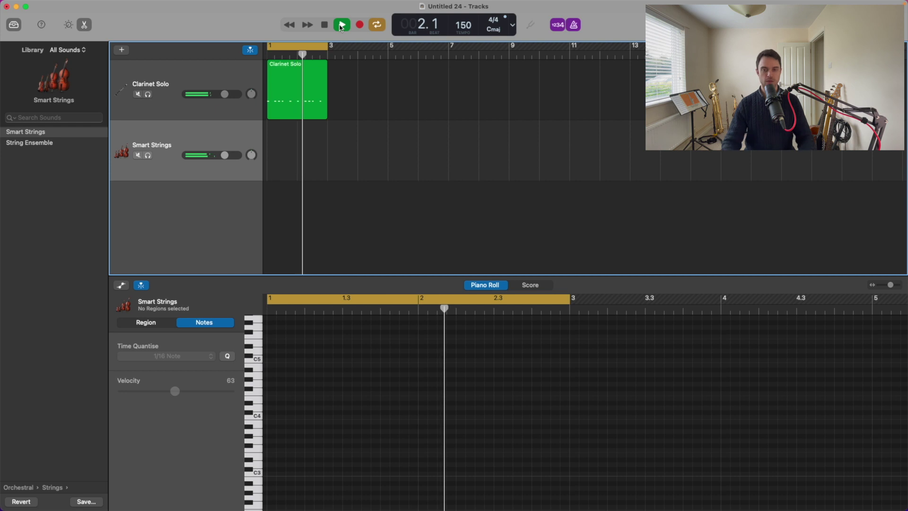
{"action": "left_click", "coordinate": [329, 27]}
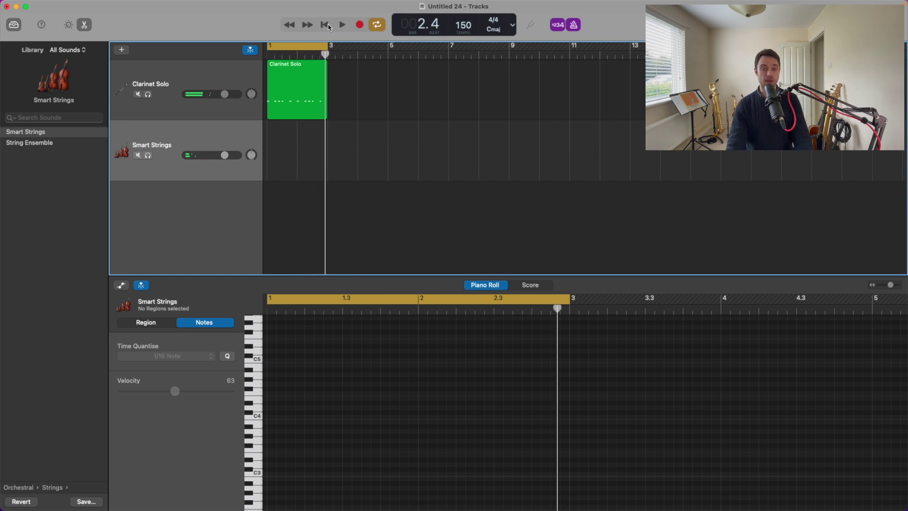
- Delete the repeated-note clarinet region and reset to bar 1 with the cycle range switched off
{"action": "left_click", "coordinate": [198, 79]}
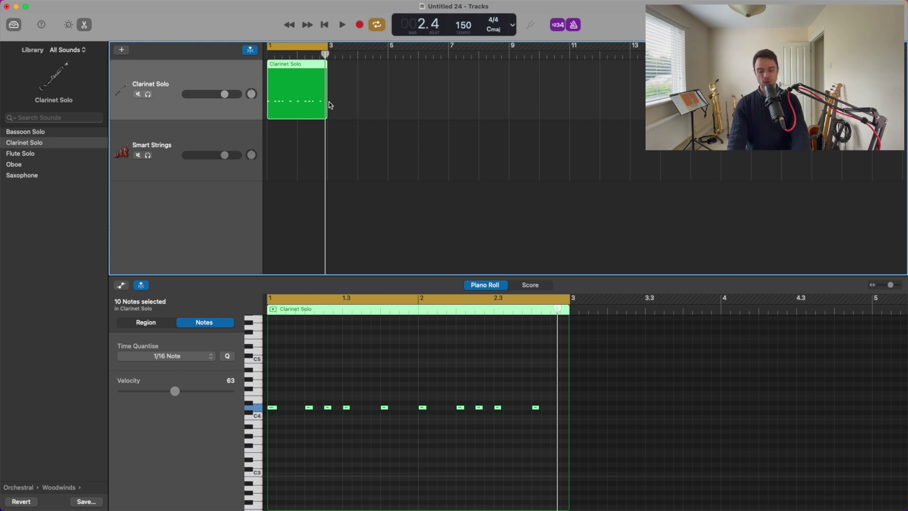
{"action": "key", "text": "Delete"}
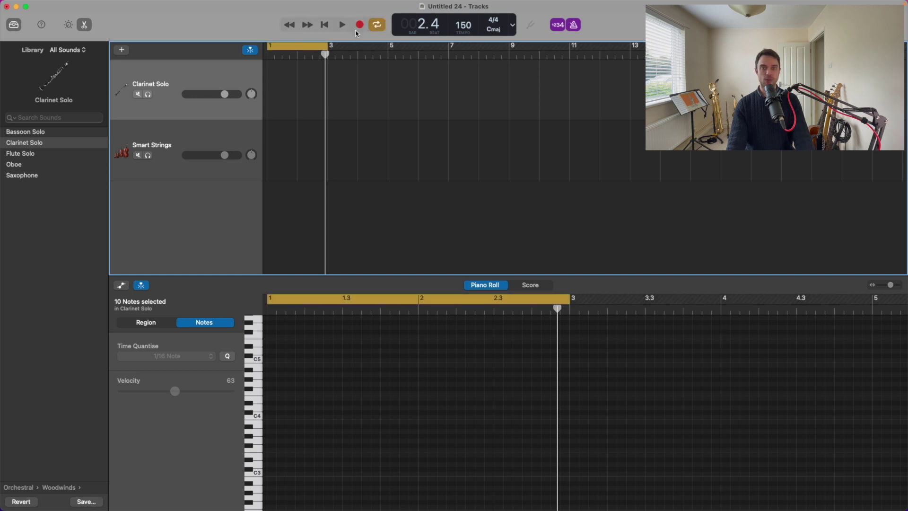
{"action": "left_click", "coordinate": [330, 26]}
{"action": "left_click", "coordinate": [297, 47]}
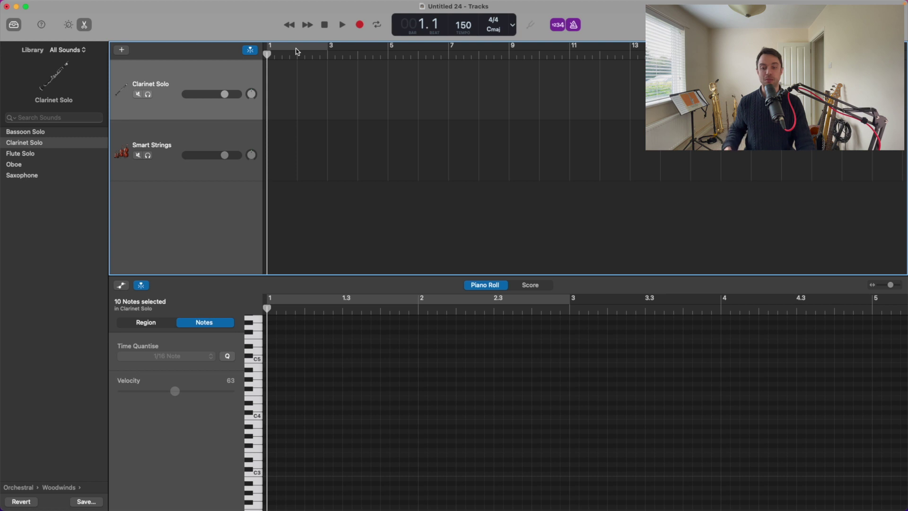
- Record a two-bar clarinet pattern alternating pairs of D and F notes, and quantise its notes to 1/16 Note
{"action": "left_click", "coordinate": [360, 25]}
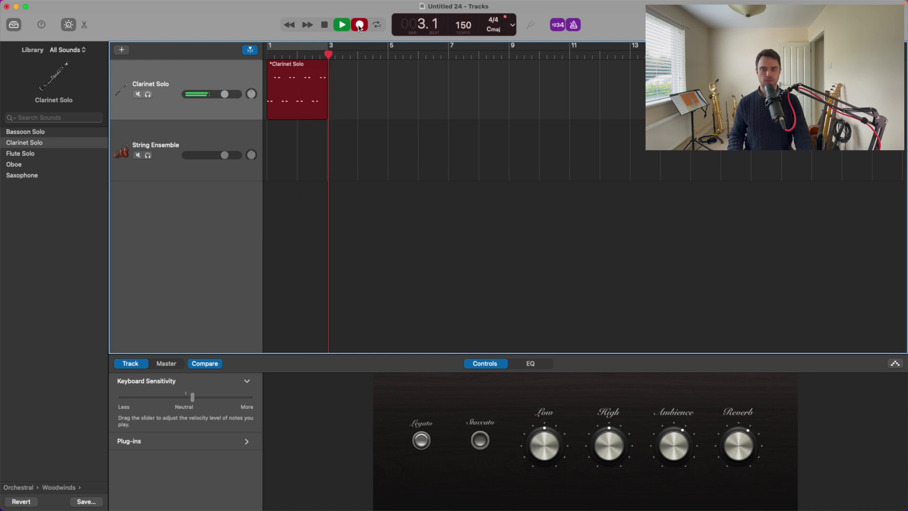
{"action": "left_click", "coordinate": [326, 24]}
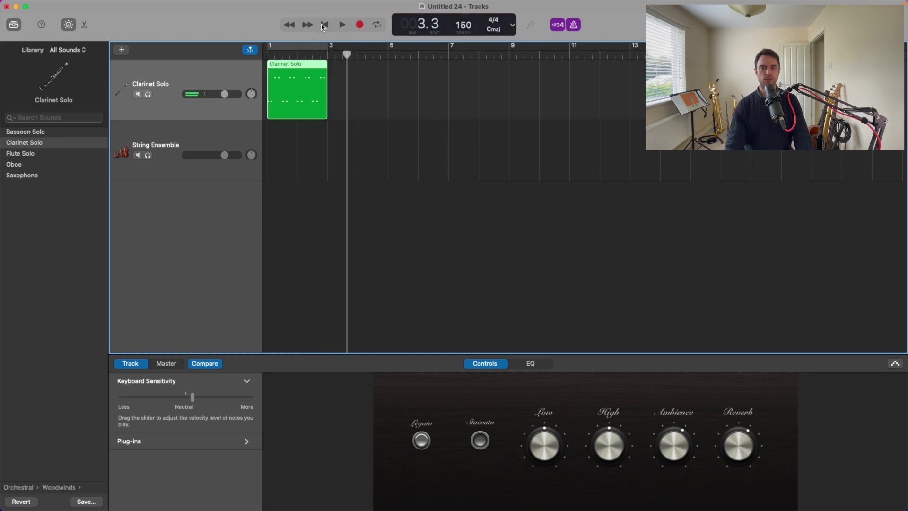
{"action": "double_click", "coordinate": [294, 85]}
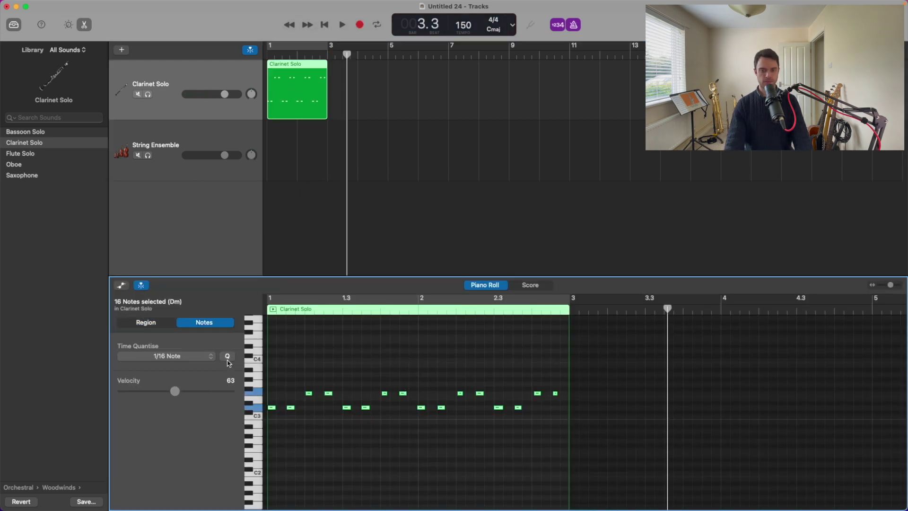
- Loop the two-note clarinet pattern and play it back with the String Ensemble track selected for live chords
{"action": "key", "text": "c"}
{"action": "left_click", "coordinate": [340, 26]}
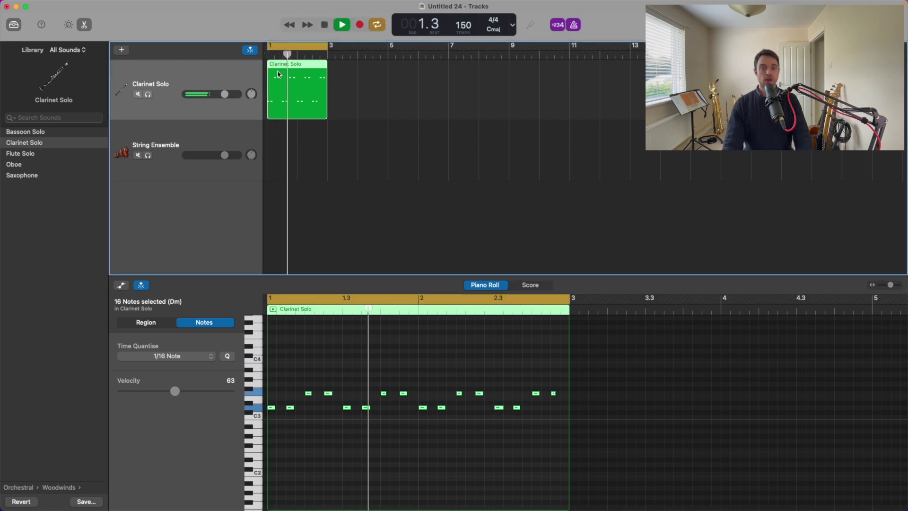
{"action": "left_click", "coordinate": [211, 141]}
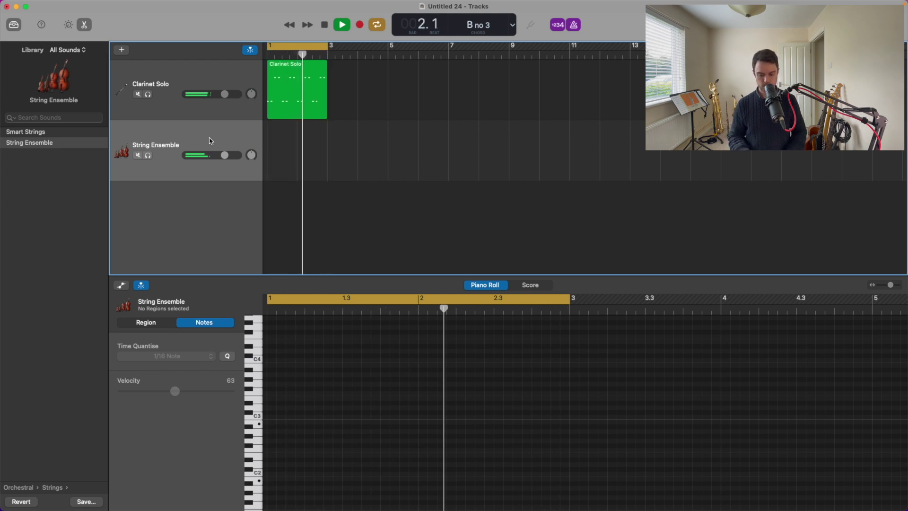
{"action": "left_click", "coordinate": [325, 25]}
{"action": "left_click", "coordinate": [325, 25]}
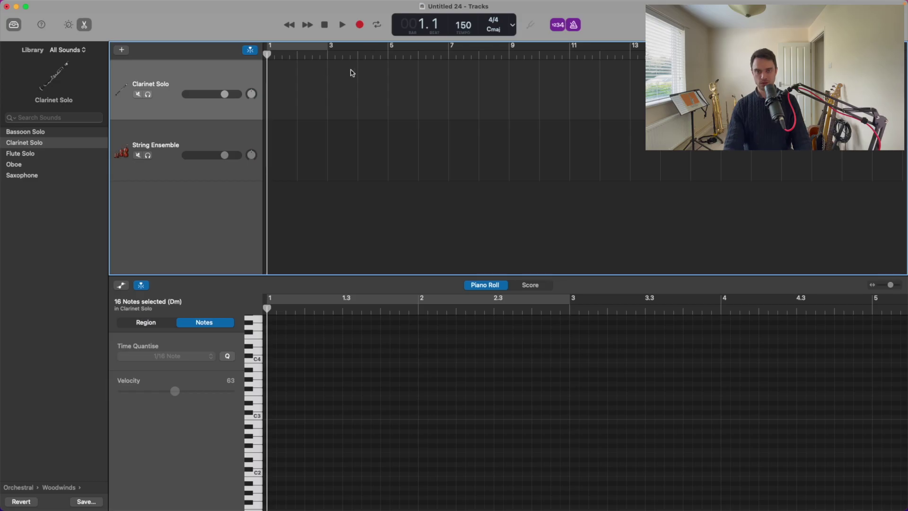
- Record a two-bar broken D major chord pattern on the Clarinet Solo track and return the playhead to bar 1
{"action": "left_click", "coordinate": [362, 27]}
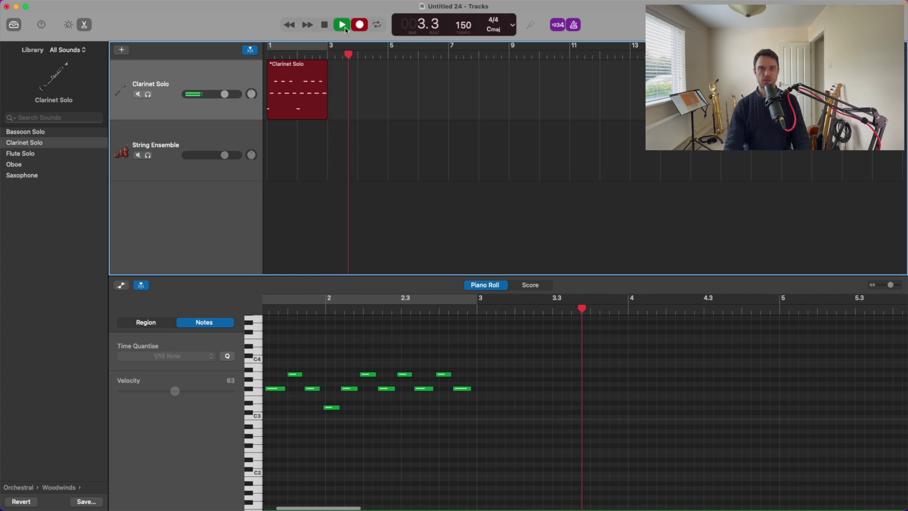
{"action": "left_click", "coordinate": [347, 28]}
{"action": "left_click", "coordinate": [325, 25]}
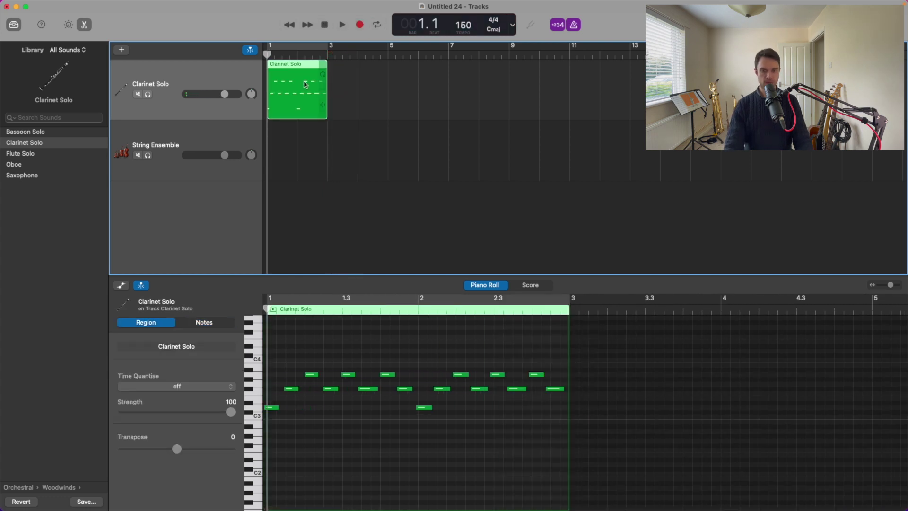
- Quantise all notes of the broken-chord clarinet region to 1/16 Note
{"action": "left_click", "coordinate": [354, 414]}
{"action": "key", "text": "super+a"}
{"action": "left_click", "coordinate": [227, 357]}
- Loop bars 1 to 2 and listen to the broken-chord clarinet pattern on its own
{"action": "left_click", "coordinate": [317, 44]}
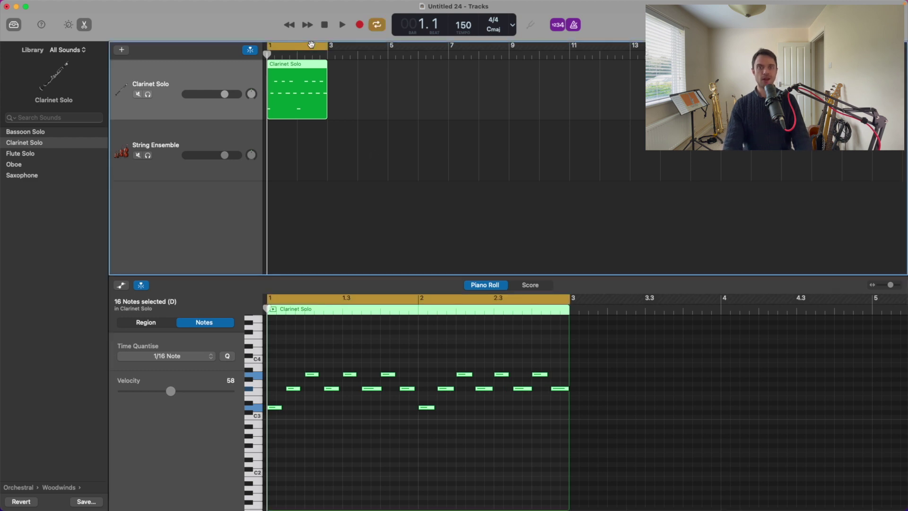
{"action": "left_click", "coordinate": [343, 25]}
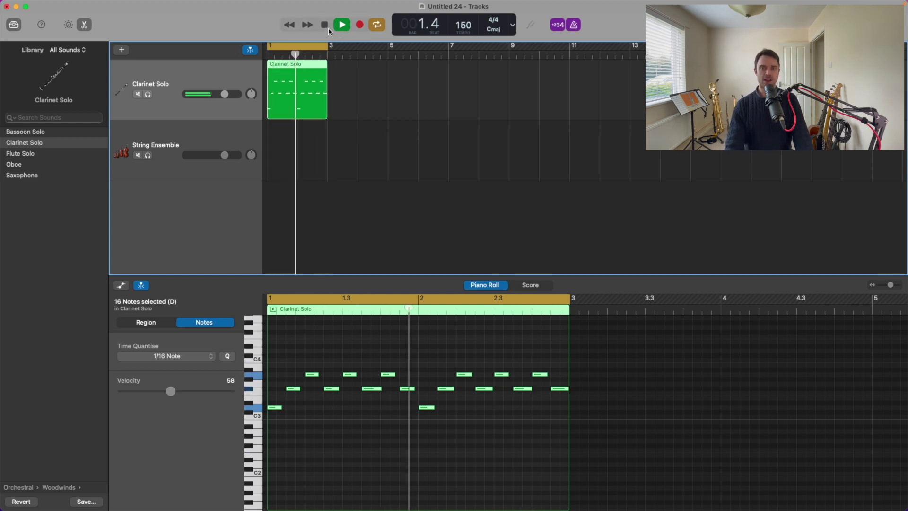
{"action": "left_click", "coordinate": [326, 26]}
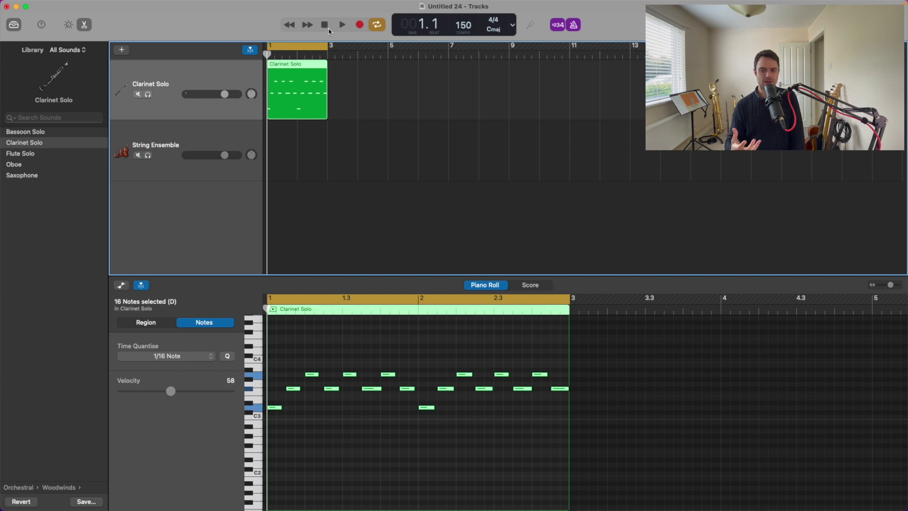
- Select the String Ensemble track and play live chords over the looped broken-chord clarinet pattern
{"action": "left_click", "coordinate": [232, 137]}
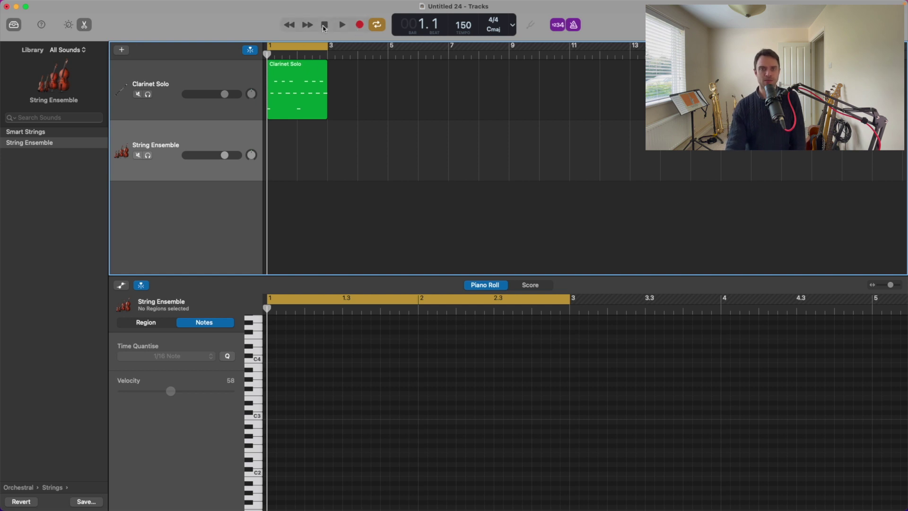
{"action": "left_click", "coordinate": [343, 26]}
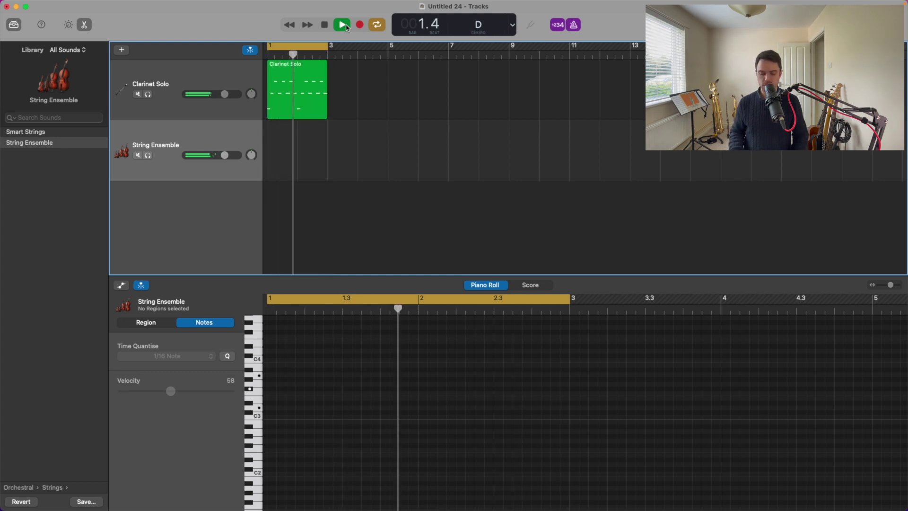
{"action": "left_click", "coordinate": [344, 26]}
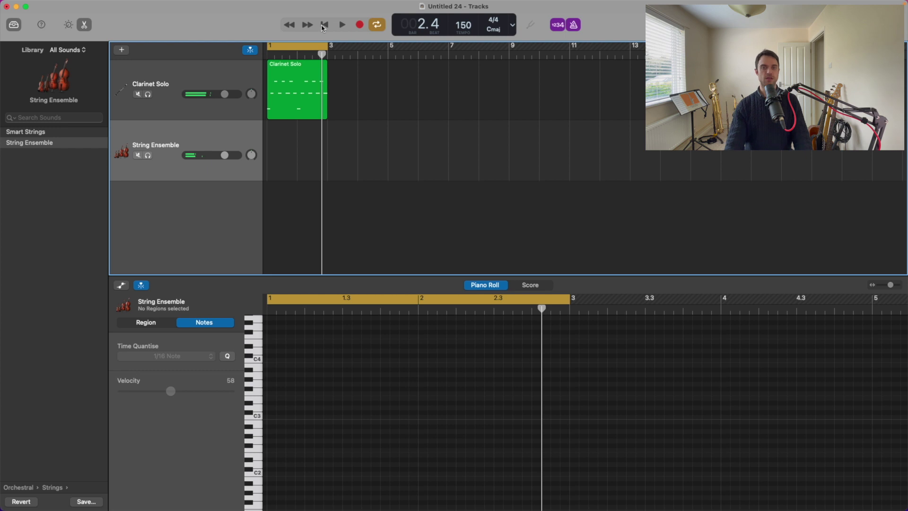
- Delete the broken-chord clarinet region and reset to bar 1 with the cycle range switched off
{"action": "key", "text": "Up"}
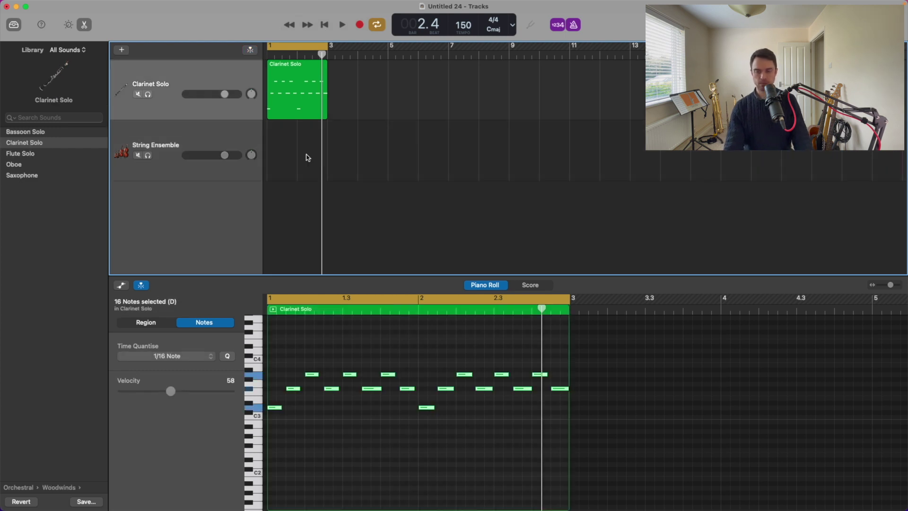
{"action": "left_click", "coordinate": [304, 113]}
{"action": "key", "text": "Delete"}
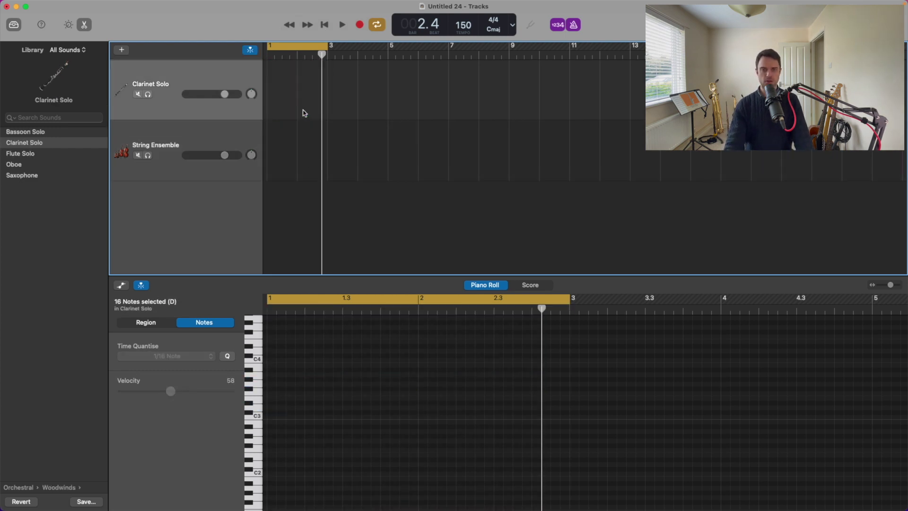
{"action": "left_click", "coordinate": [326, 25]}
{"action": "left_click", "coordinate": [301, 47]}
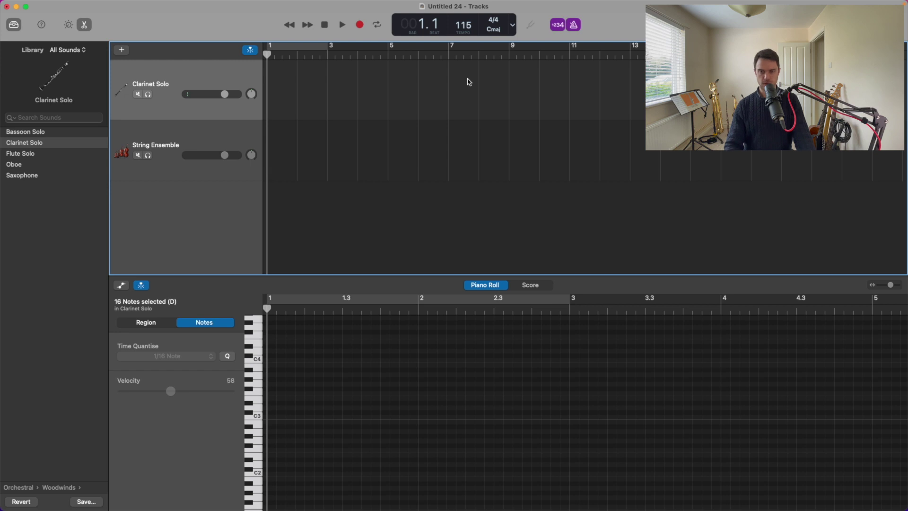
{"action": "left_click", "coordinate": [360, 25]}
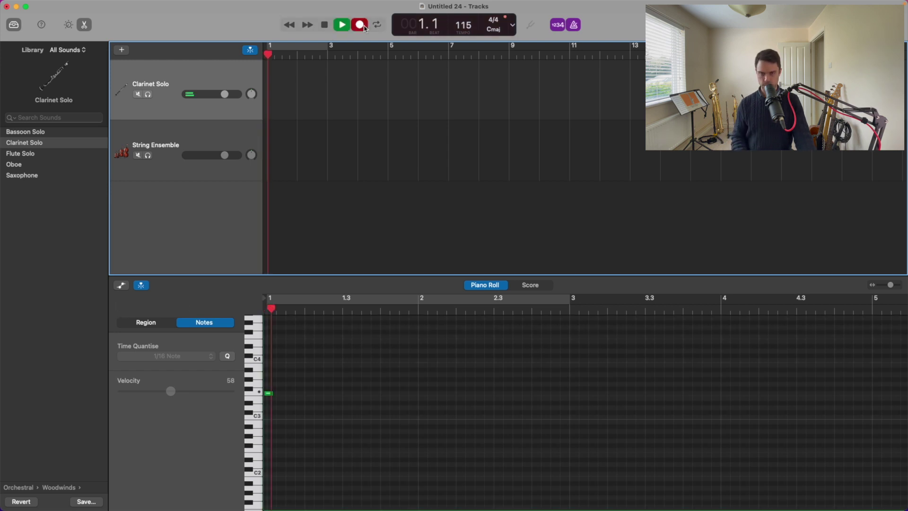
{"action": "left_click", "coordinate": [365, 27]}
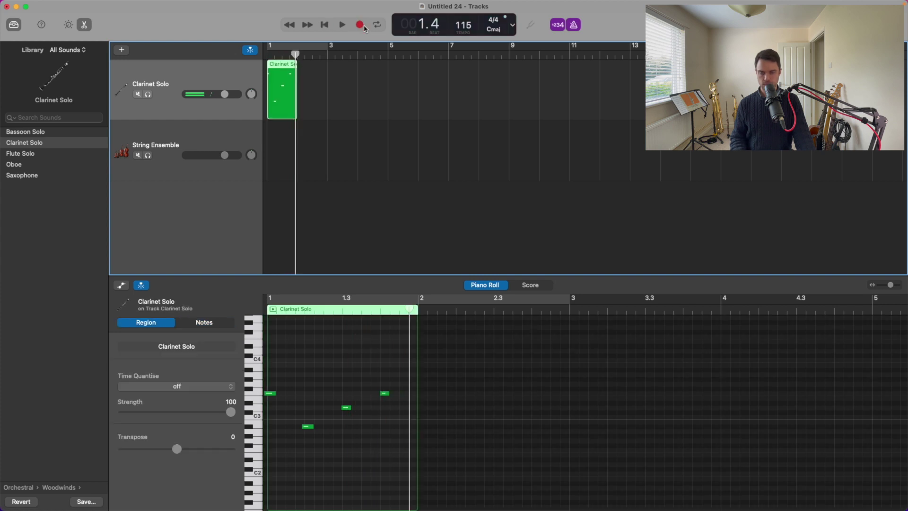
{"action": "left_click", "coordinate": [324, 25]}
{"action": "key", "text": "space"}
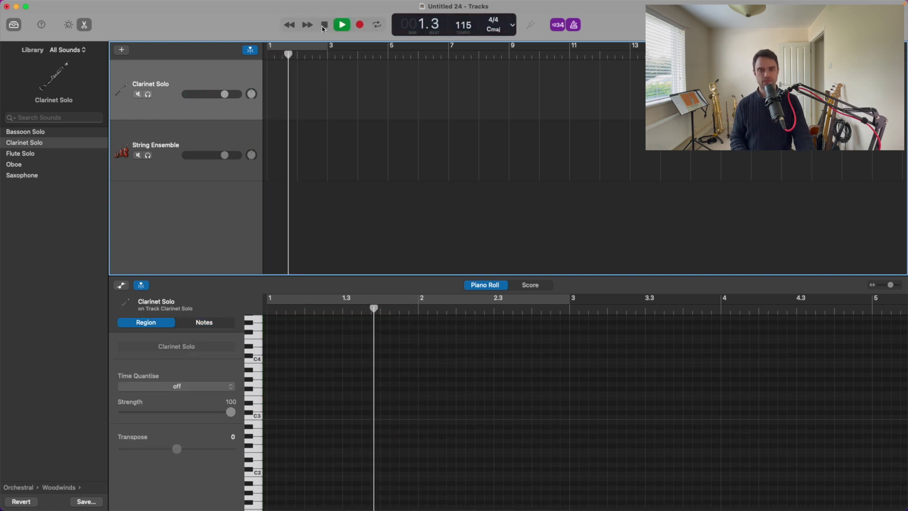
{"action": "left_click", "coordinate": [324, 27]}
- Record a repeating five-beat B♭ minor pattern over five bars on the Clarinet Solo track and quantise its notes to 1/16 Note
{"action": "left_click", "coordinate": [360, 26]}
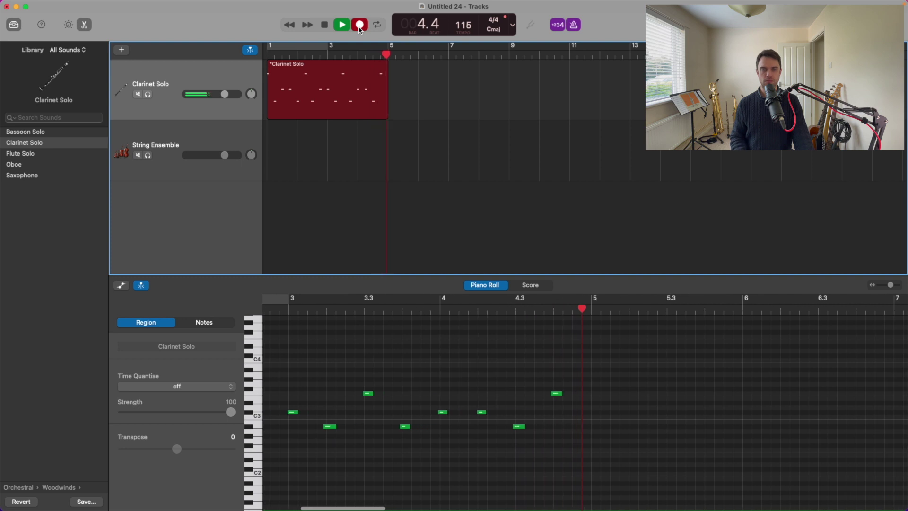
{"action": "key", "text": "space"}
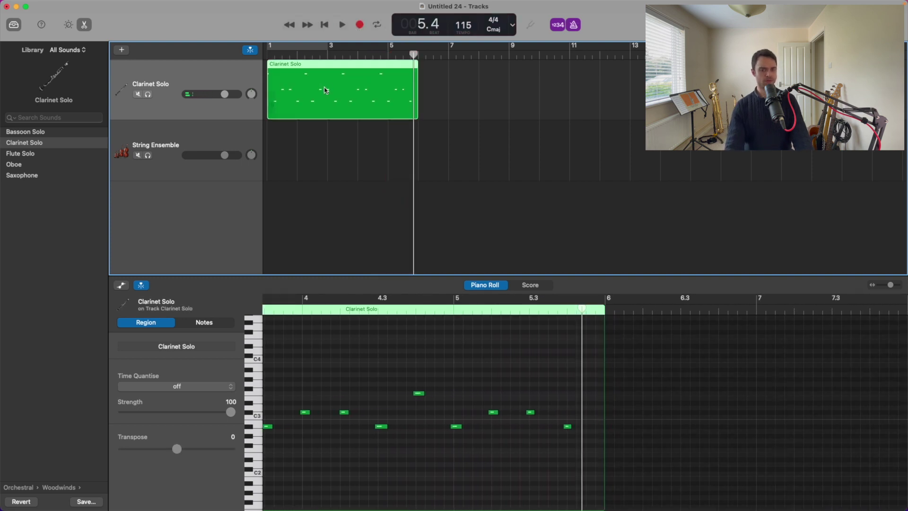
{"action": "key", "text": "super+a"}
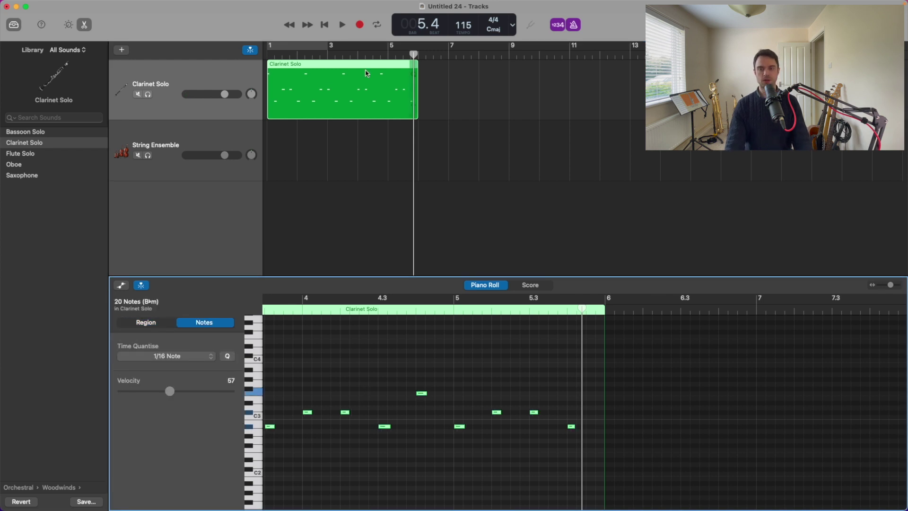
{"action": "left_click", "coordinate": [418, 54]}
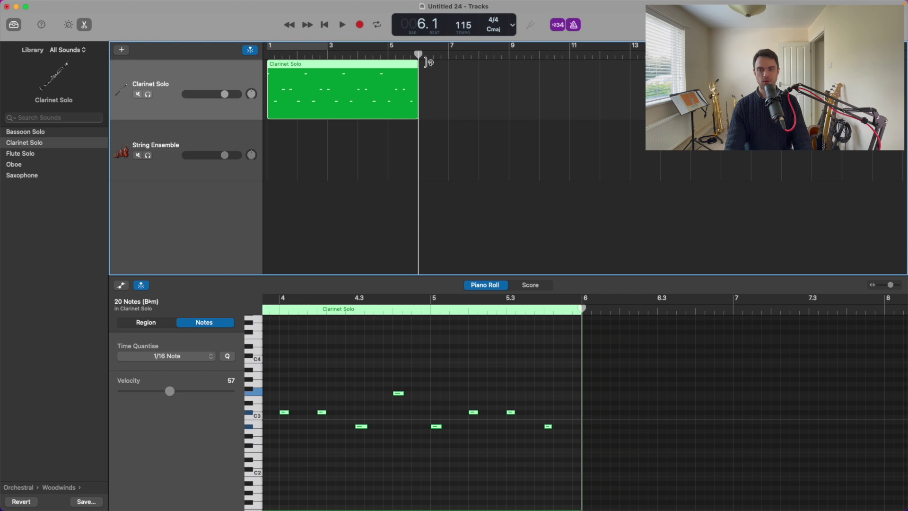
{"action": "left_click", "coordinate": [328, 27]}
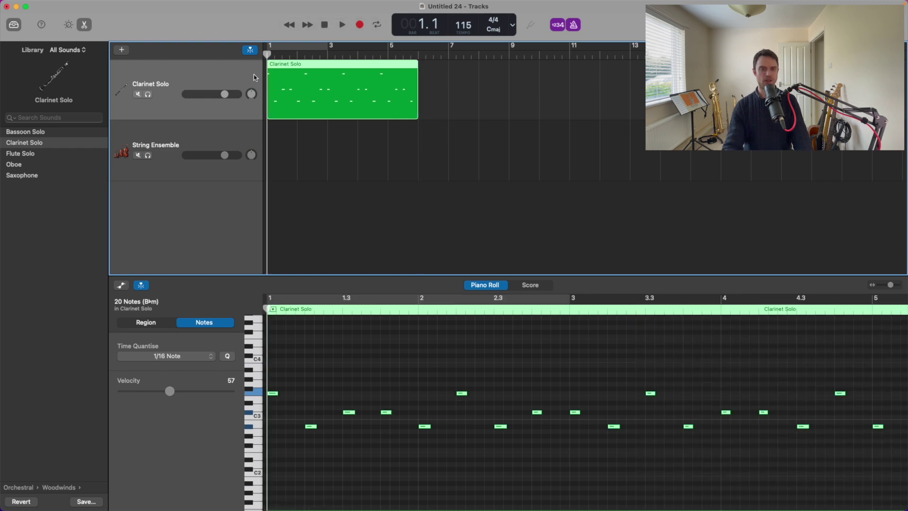
- Select the String Ensemble track, cycle bars 1 to 5 and play live chords over the looped five-beat clarinet pattern
{"action": "left_click", "coordinate": [201, 144]}
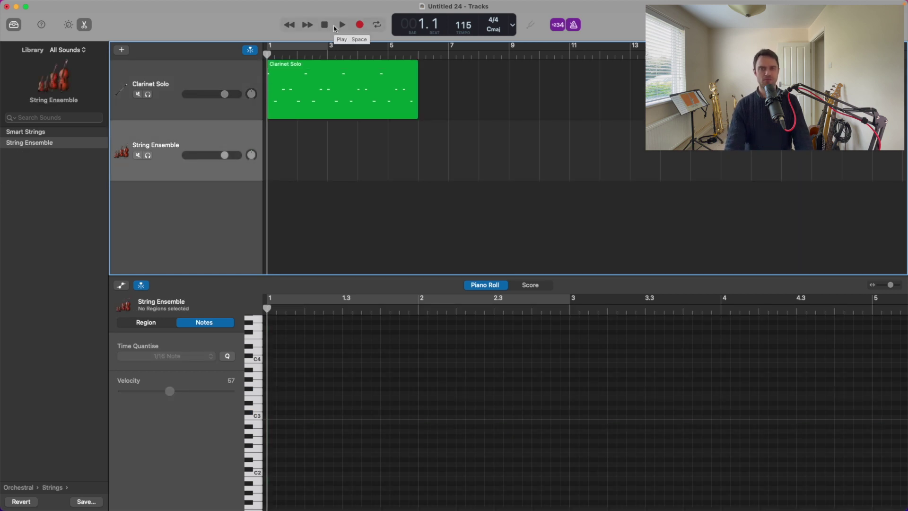
{"action": "key", "text": "c"}
{"action": "left_click", "coordinate": [341, 24]}
{"action": "left_click", "coordinate": [325, 24]}
{"action": "left_click", "coordinate": [324, 24]}
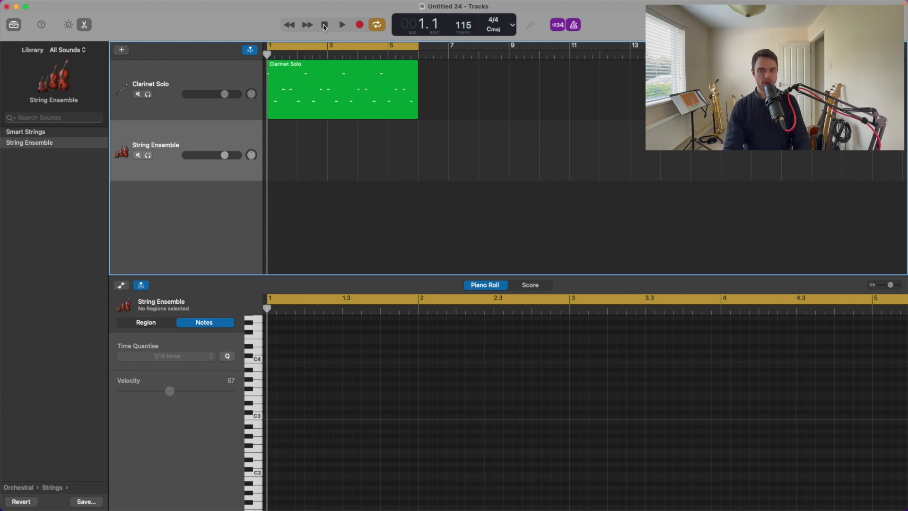
{"action": "left_click", "coordinate": [341, 26]}
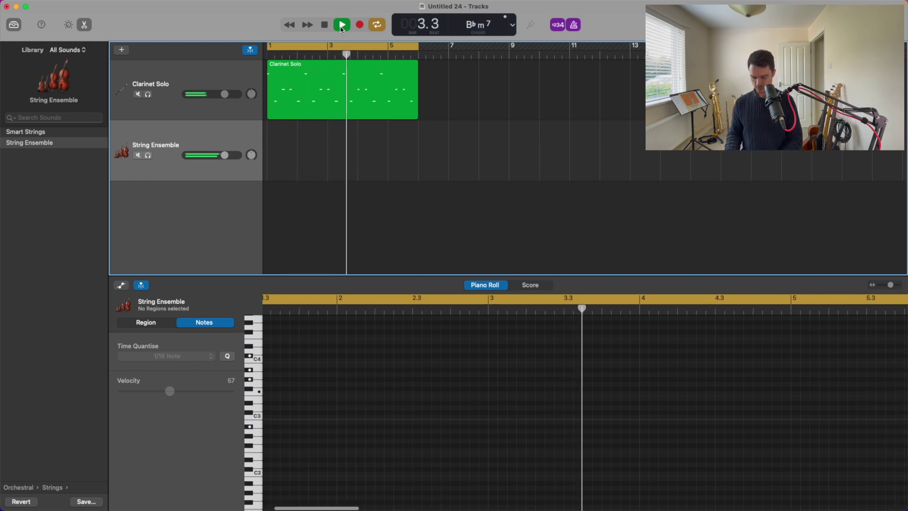
{"action": "left_click", "coordinate": [327, 26]}
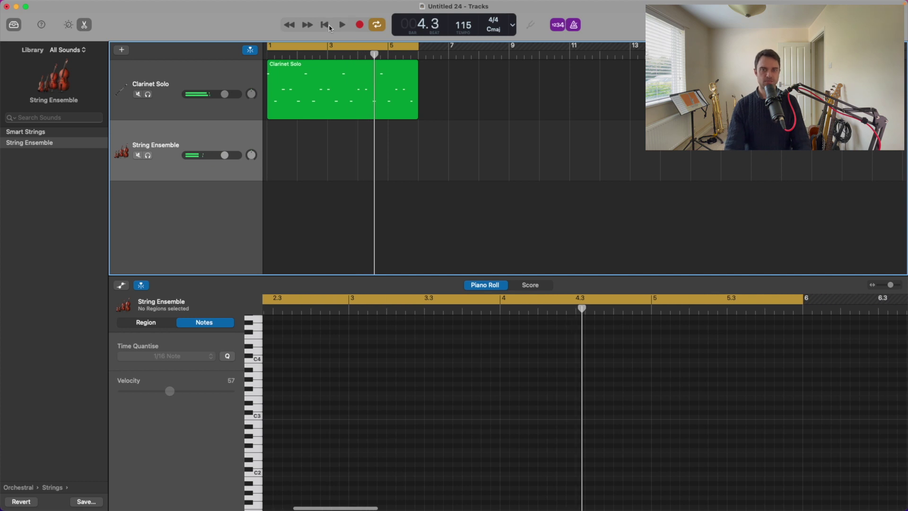
{"action": "left_click", "coordinate": [330, 27]}
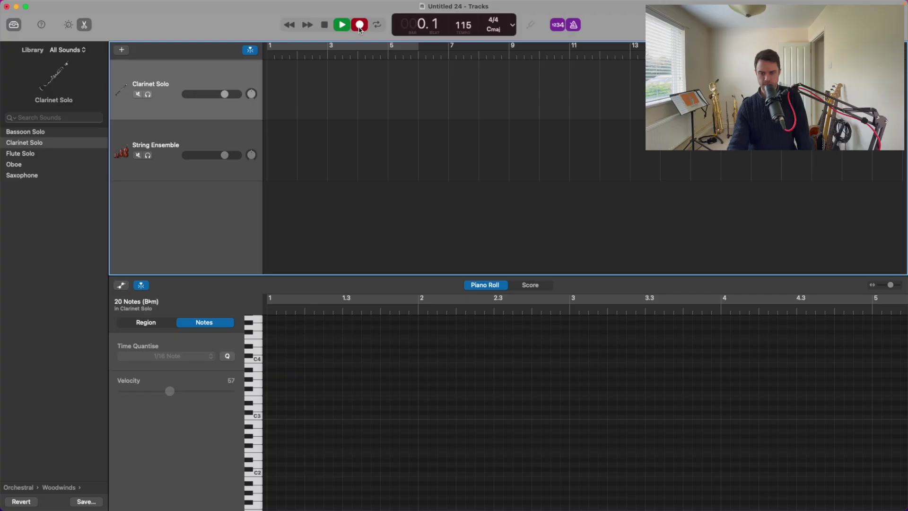
- Record a two-bar single-note rhythm on the Clarinet Solo track at tempo 153 and quantise its notes to 1/16 Note
{"action": "key", "text": "space"}
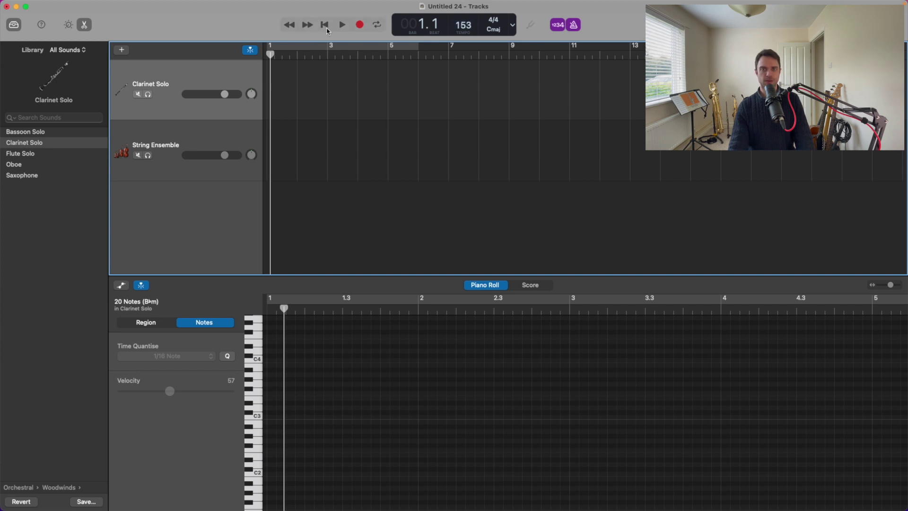
{"action": "left_click", "coordinate": [360, 25]}
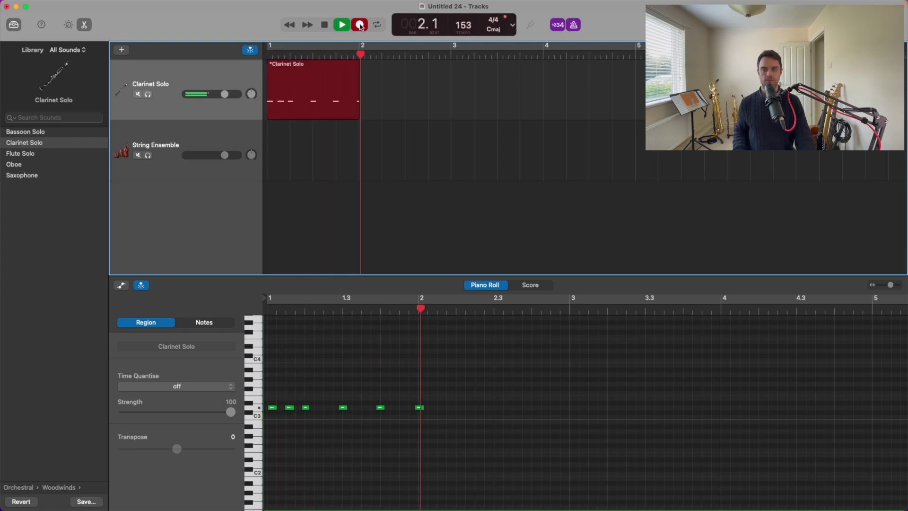
{"action": "left_click", "coordinate": [360, 25]}
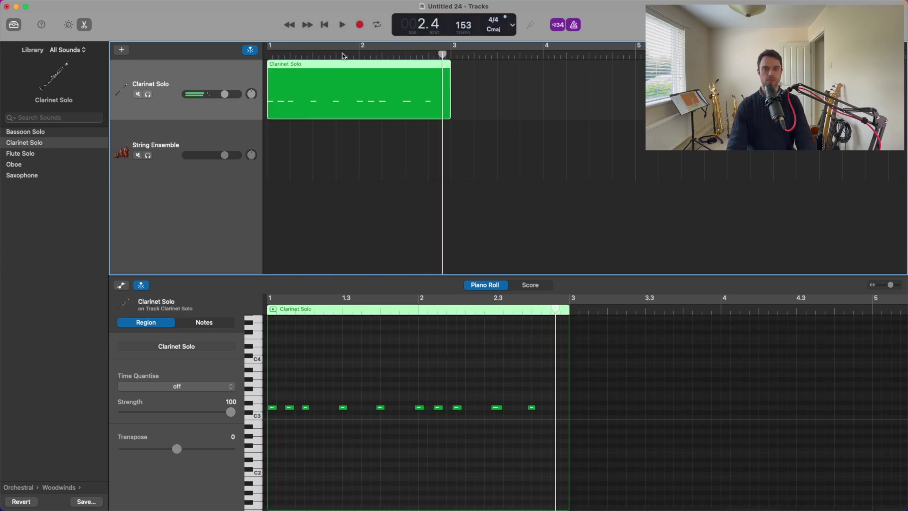
{"action": "left_click", "coordinate": [330, 337]}
{"action": "key", "text": "super+a"}
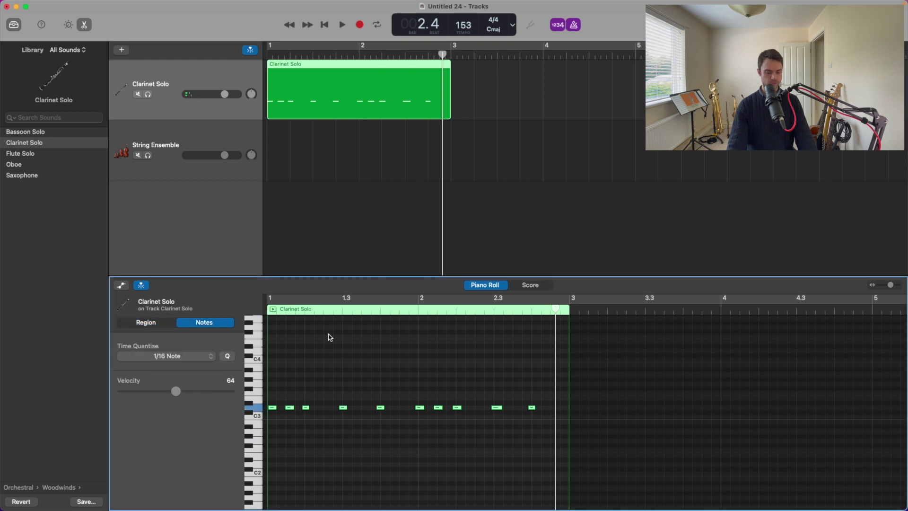
{"action": "left_click", "coordinate": [227, 359]}
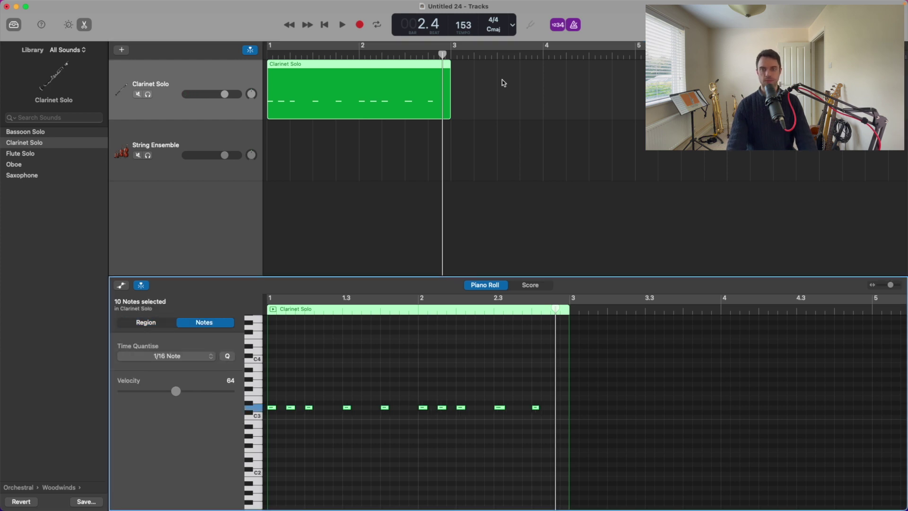
- Loop the two-bar clarinet region out to about bar 14 and play back its opening from bar 1
{"action": "left_click", "coordinate": [503, 83]}
{"action": "left_click_drag", "start_coordinate": [445, 74], "coordinate": [904, 112]}
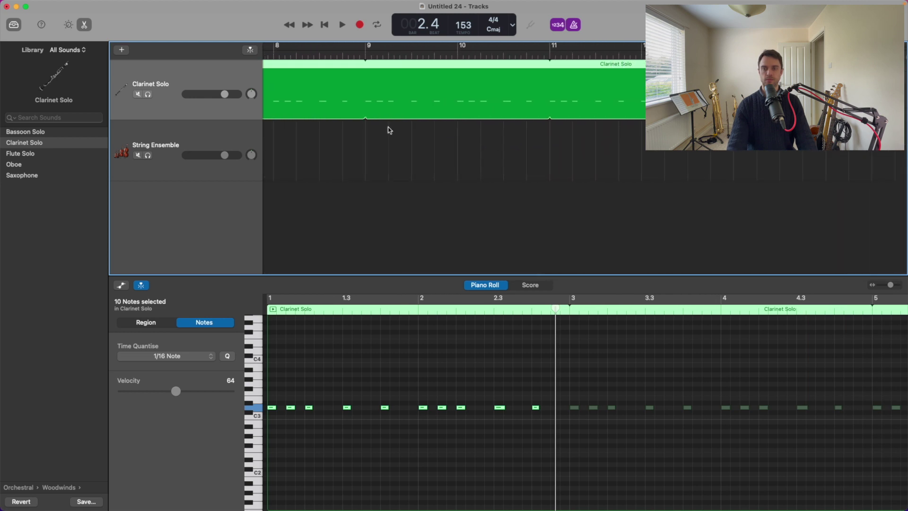
{"action": "key", "text": "super+Left"}
{"action": "key", "text": "super+Left"}
{"action": "key", "text": "super+Left"}
{"action": "left_click", "coordinate": [325, 25]}
{"action": "left_click", "coordinate": [342, 24]}
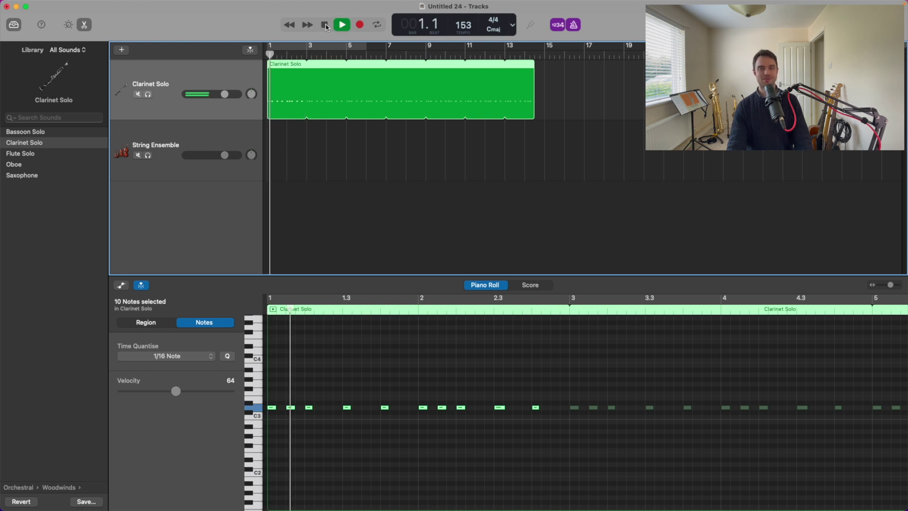
{"action": "left_click", "coordinate": [573, 26]}
{"action": "key", "text": "space"}
- Add a software instrument track and assign it the Steinway Grand Piano sound
{"action": "right_click", "coordinate": [162, 214]}
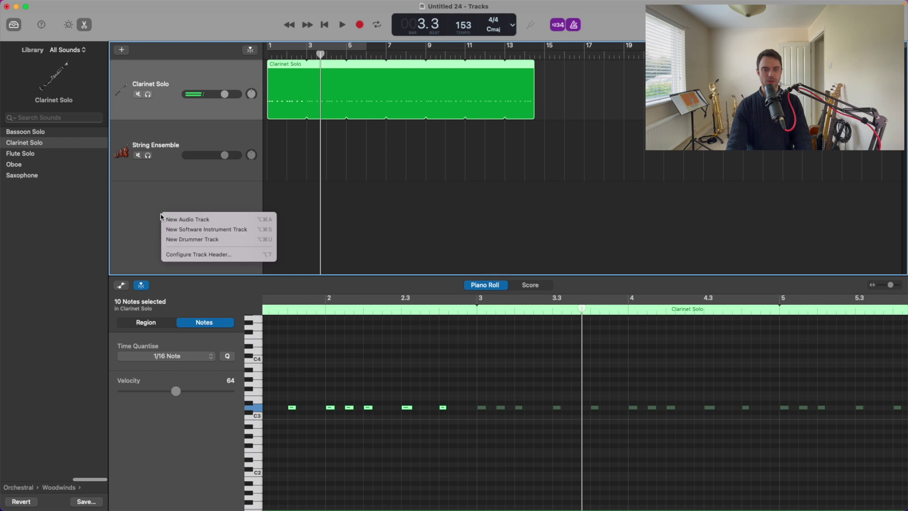
{"action": "left_click", "coordinate": [200, 231]}
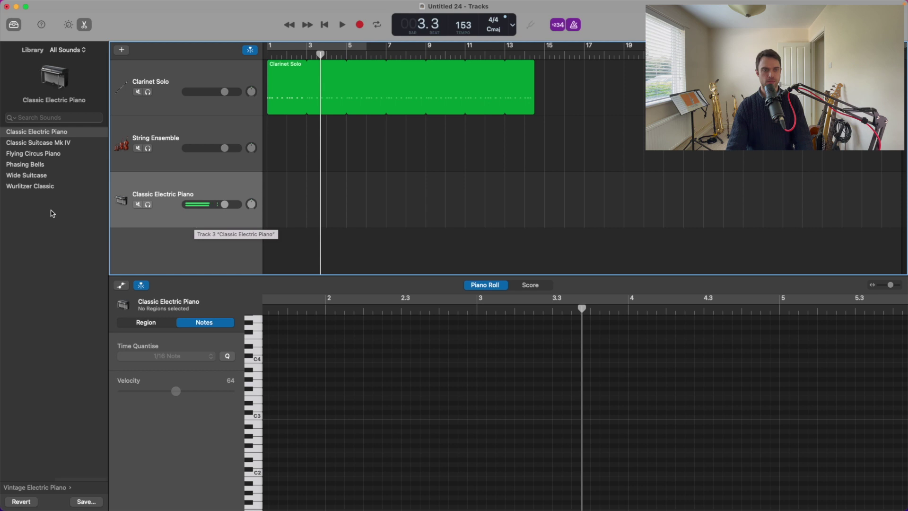
{"action": "scroll", "coordinate": [52, 213], "scroll_direction": "left", "scroll_amount": 5}
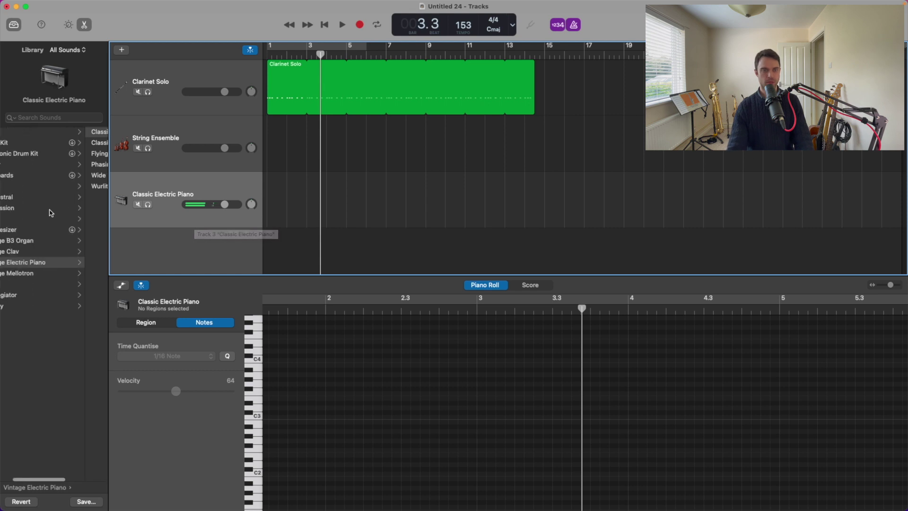
{"action": "left_click", "coordinate": [17, 220]}
{"action": "left_click", "coordinate": [44, 132]}
{"action": "key", "text": "b"}
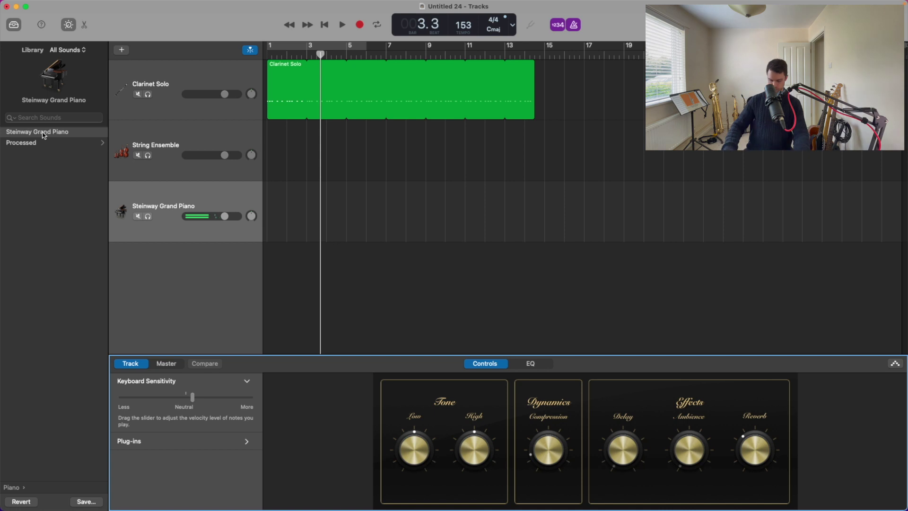
- Play live piano chords over the clarinet rhythm from bar 3 to try out the part
{"action": "key", "text": "comma"}
{"action": "key", "text": "comma"}
{"action": "key", "text": "comma"}
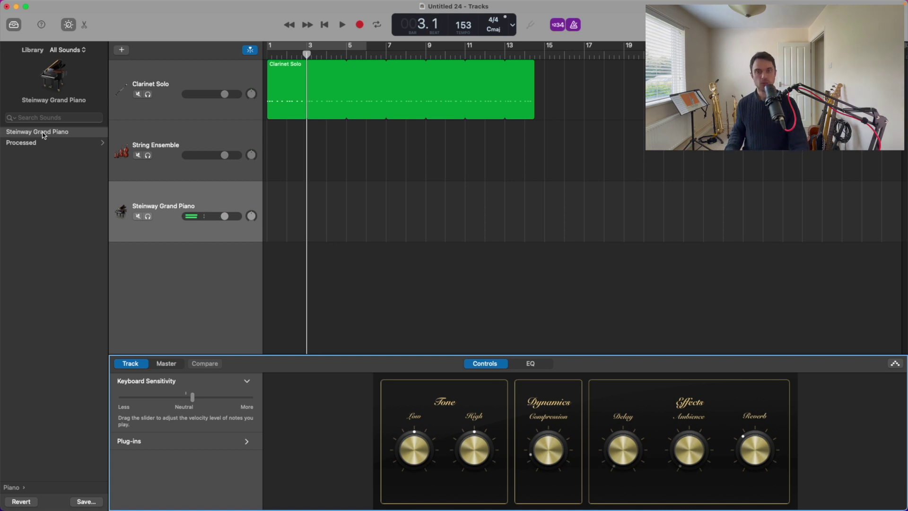
{"action": "key", "text": "space"}
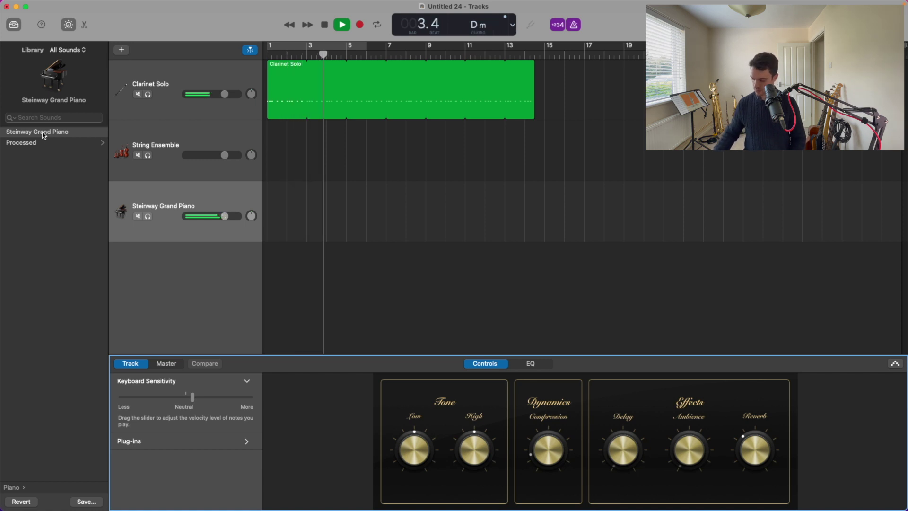
{"action": "key", "text": "space"}
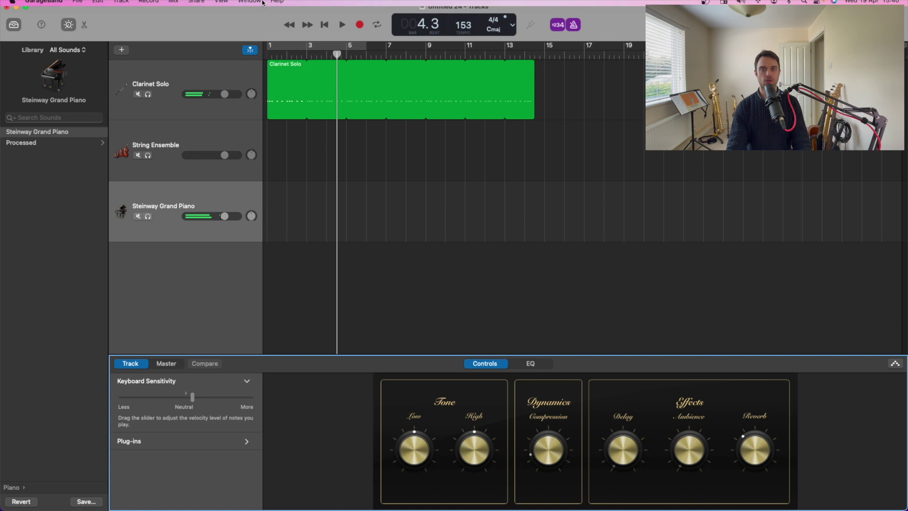
{"action": "left_click", "coordinate": [324, 25]}
{"action": "left_click", "coordinate": [362, 28]}
{"action": "left_click", "coordinate": [362, 28]}
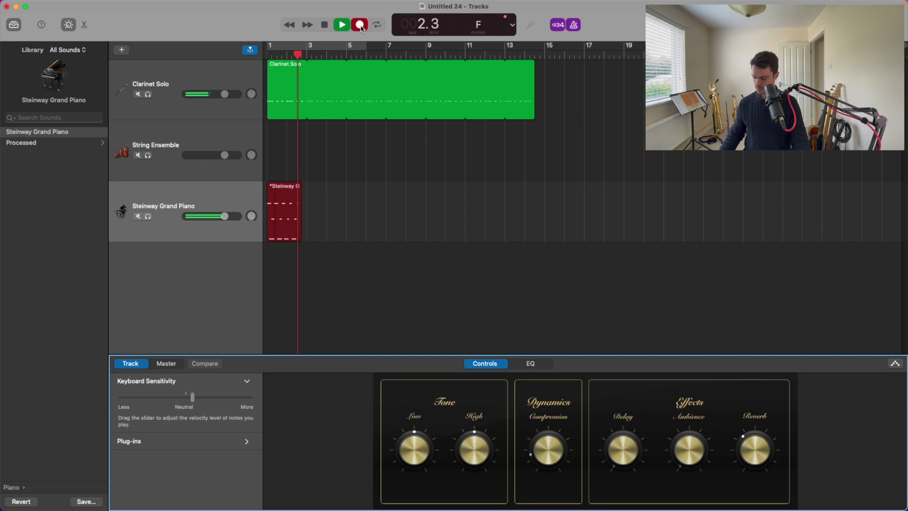
{"action": "key", "text": "space"}
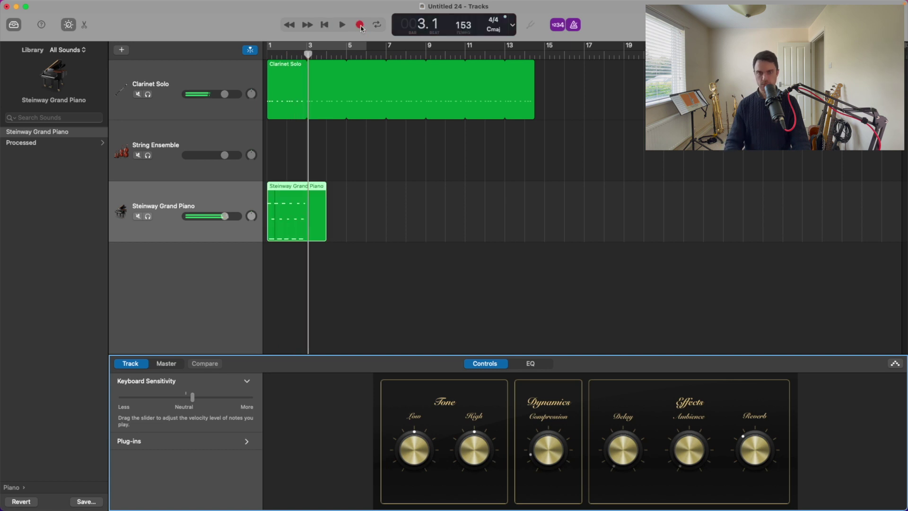
{"action": "left_click", "coordinate": [289, 219]}
{"action": "key", "text": "Delete"}
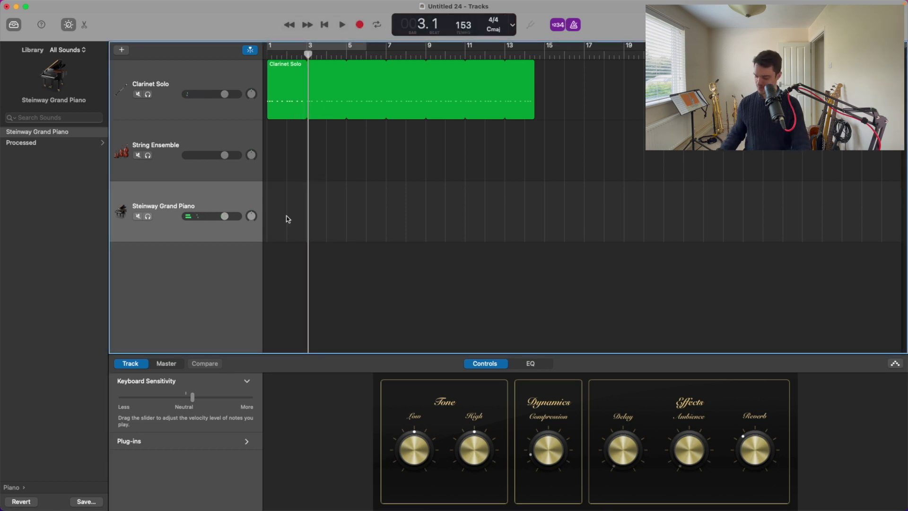
- Record a broken-chord piano pattern over 16 bars from bar 1 on the Steinway Grand Piano track
{"action": "left_click", "coordinate": [327, 27]}
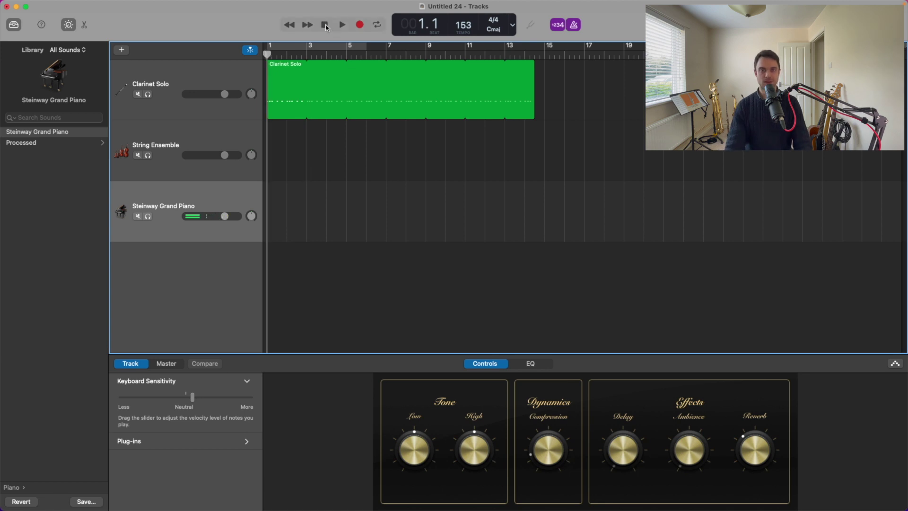
{"action": "left_click", "coordinate": [360, 25]}
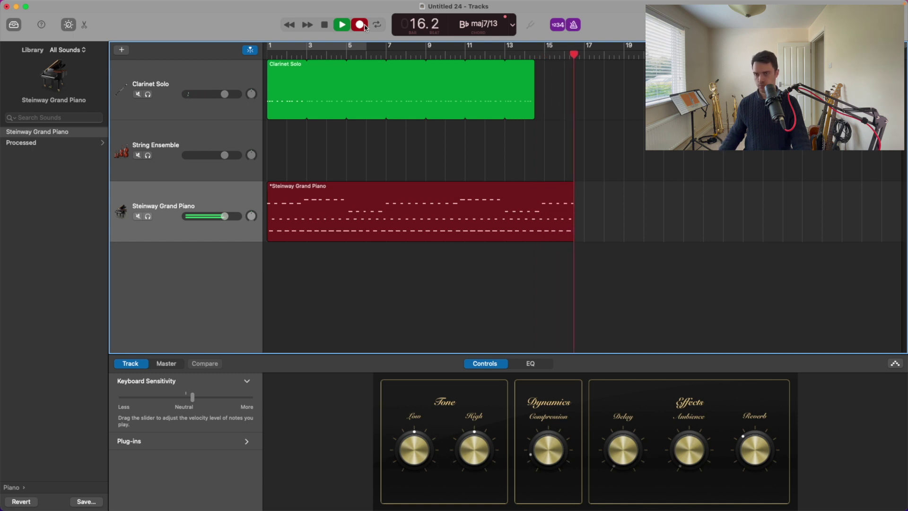
{"action": "left_click", "coordinate": [360, 25]}
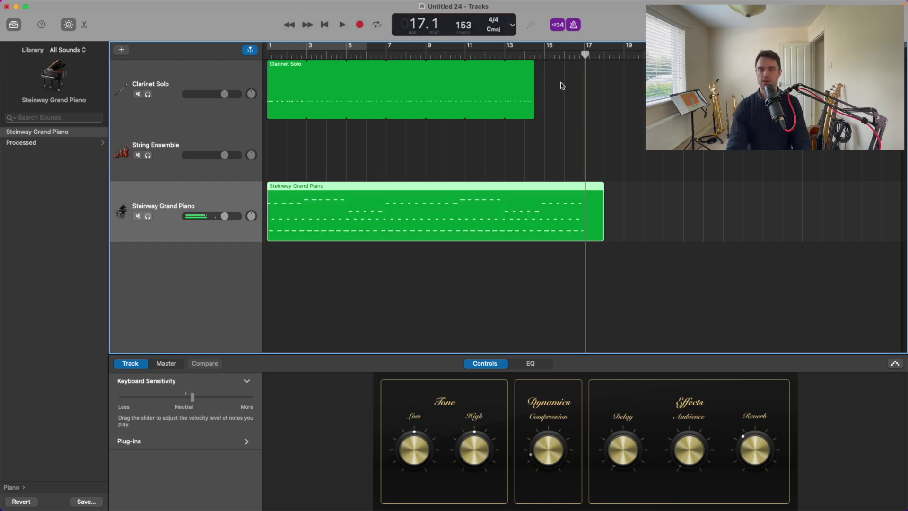
- Extend the looped clarinet region to bar 17 and quantise all the piano notes to 1/16 Note
{"action": "left_click_drag", "start_coordinate": [534, 113], "coordinate": [585, 114]}
{"action": "double_click", "coordinate": [426, 209]}
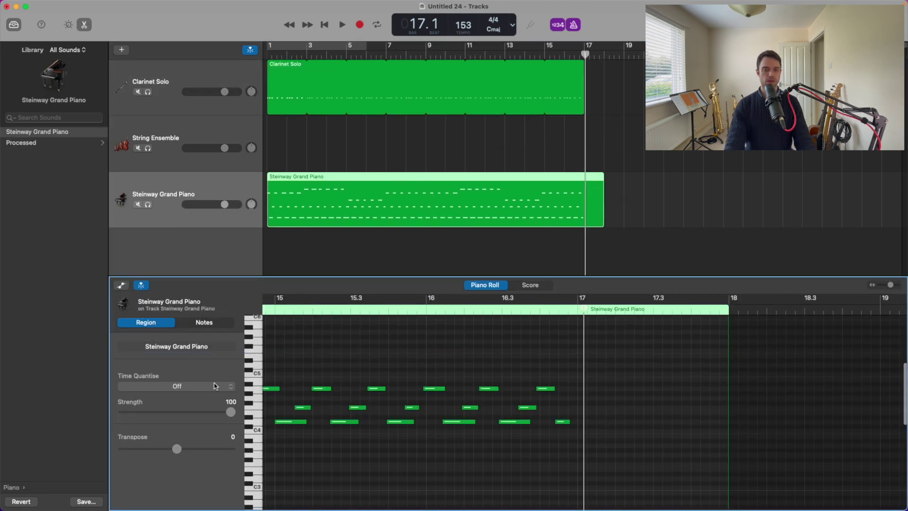
{"action": "key", "text": "super+a"}
{"action": "left_click", "coordinate": [227, 357]}
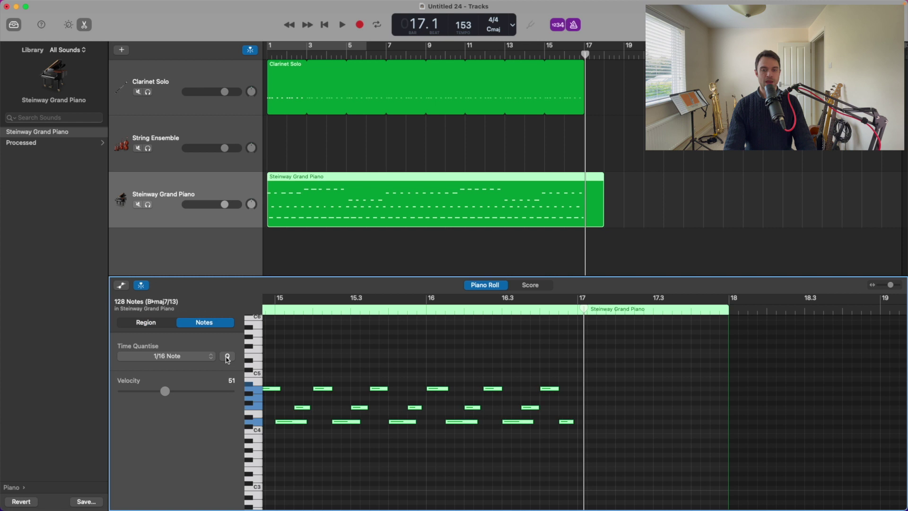
- Record a repeating descending line of one-bar notes over 16 bars on the String Ensemble track and quantise it to 1/16 Note
{"action": "left_click", "coordinate": [216, 129]}
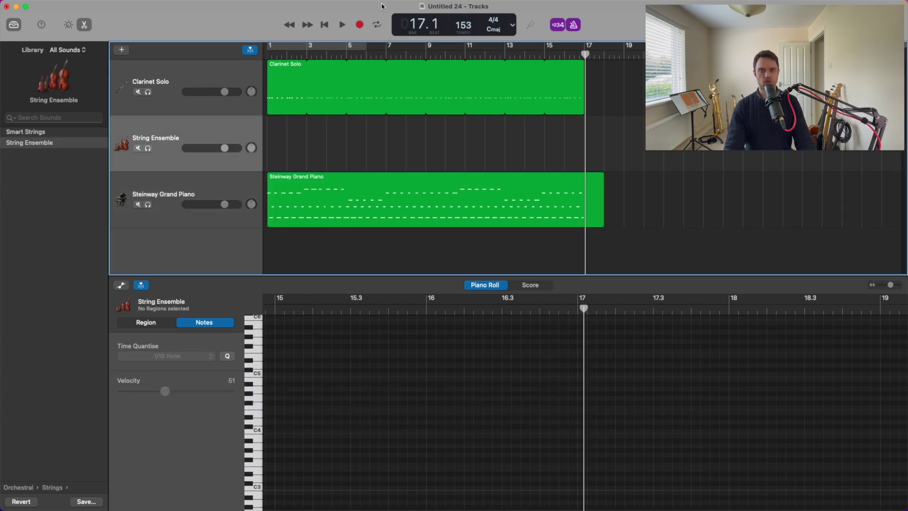
{"action": "left_click", "coordinate": [324, 26]}
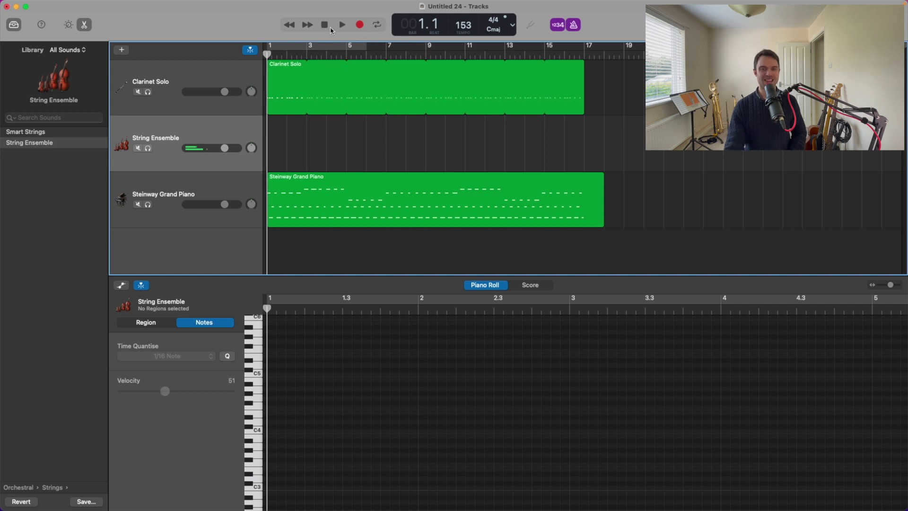
{"action": "left_click", "coordinate": [361, 25]}
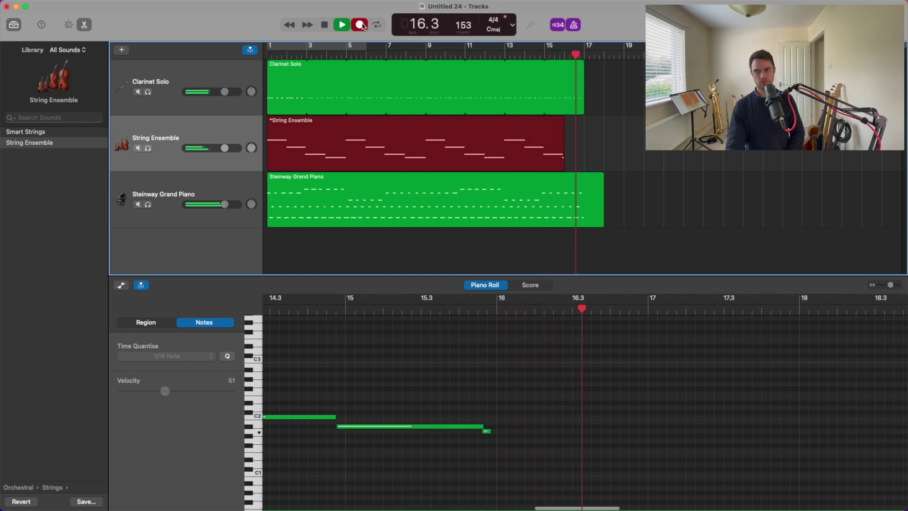
{"action": "left_click", "coordinate": [362, 25]}
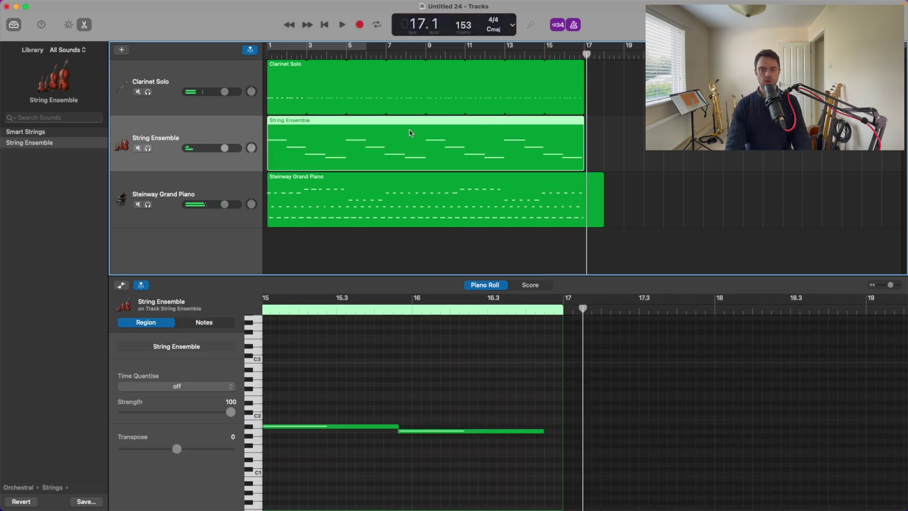
{"action": "key", "text": "e"}
{"action": "key", "text": "e"}
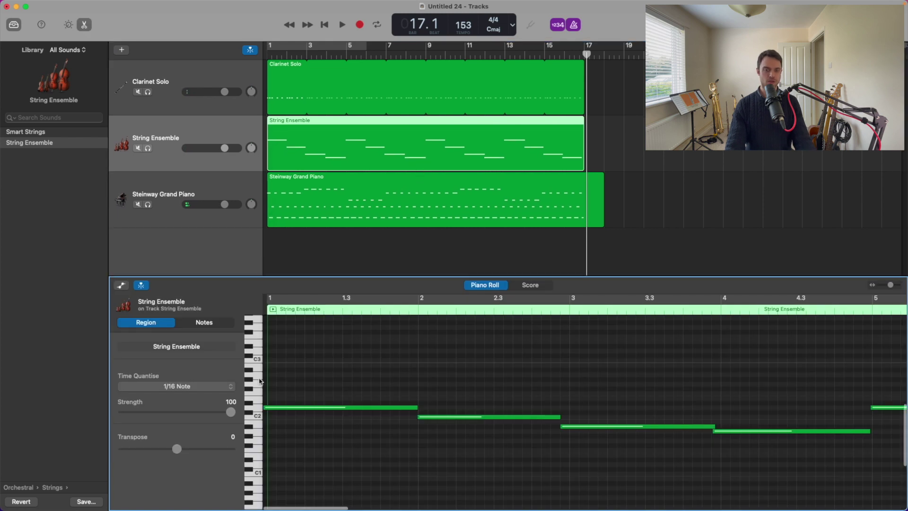
{"action": "key", "text": "super+a"}
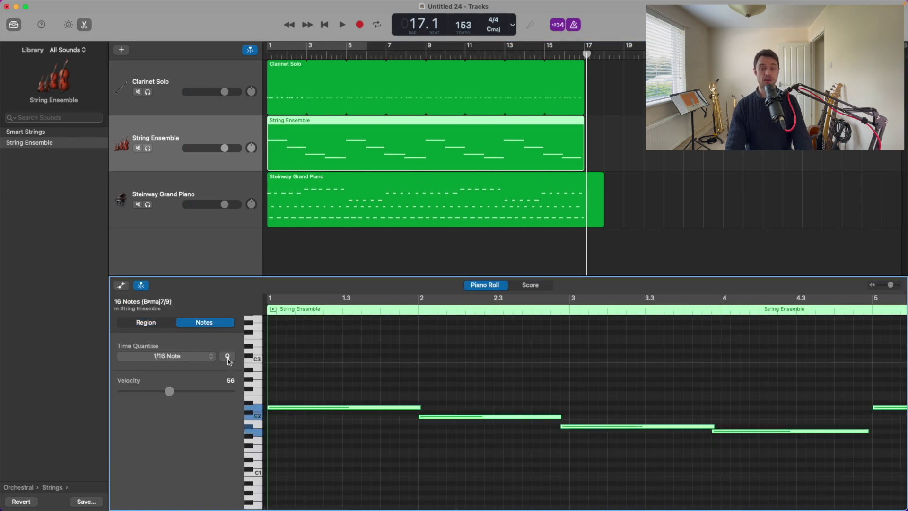
- Trim the Steinway Grand Piano region to 16 bars and play back all three tracks from bar 1
{"action": "left_click", "coordinate": [325, 28]}
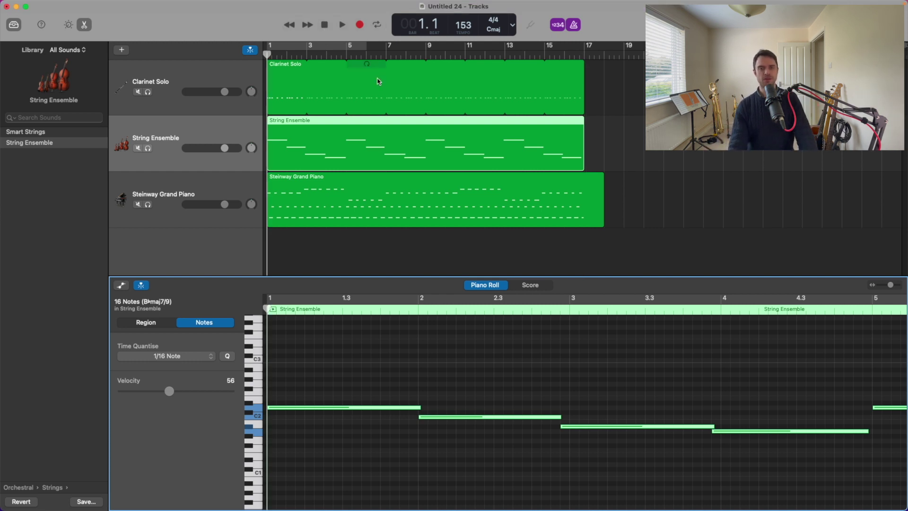
{"action": "left_click_drag", "start_coordinate": [600, 212], "coordinate": [584, 211]}
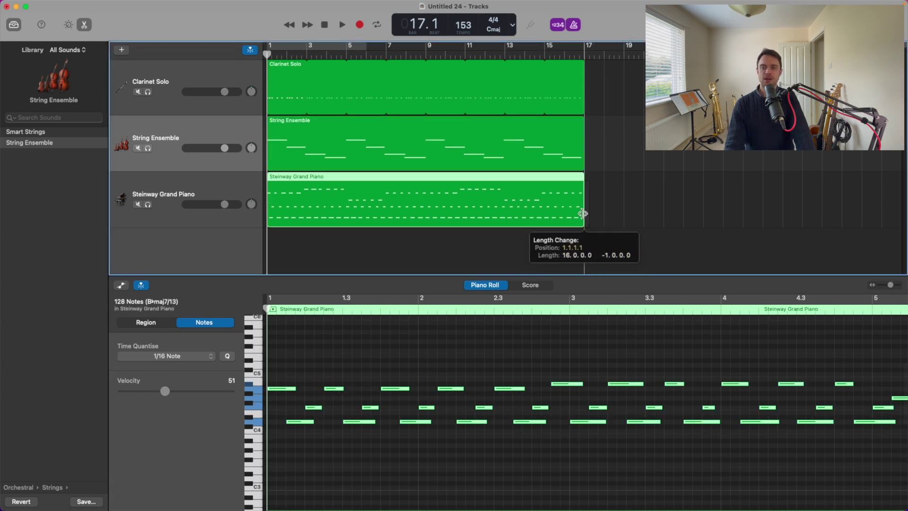
{"action": "left_click", "coordinate": [344, 28]}
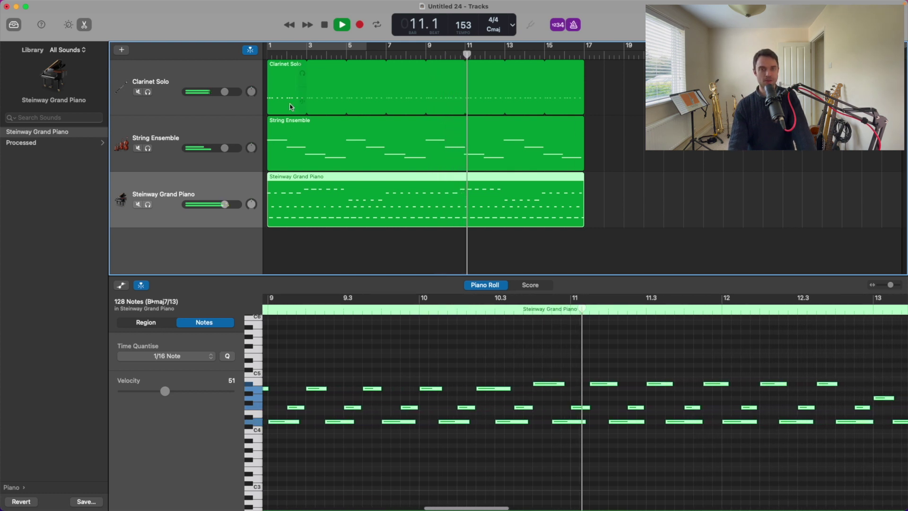
{"action": "left_click", "coordinate": [325, 26]}
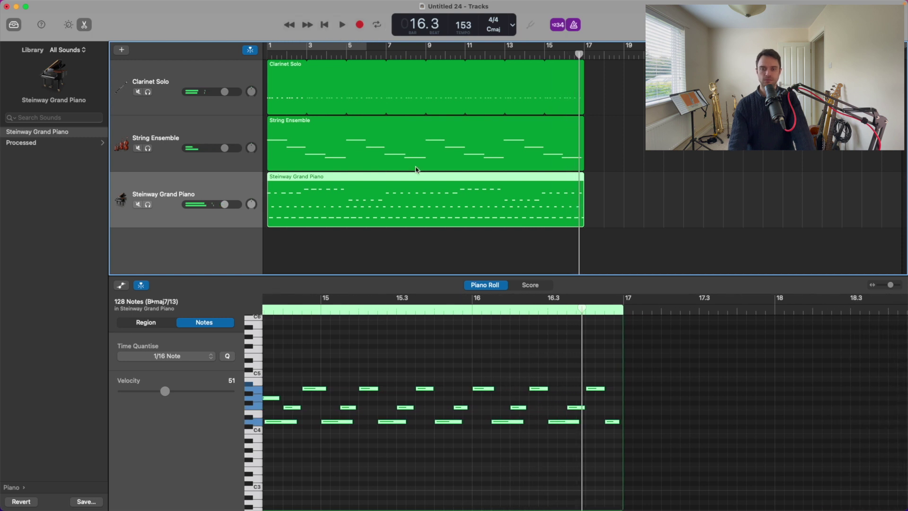